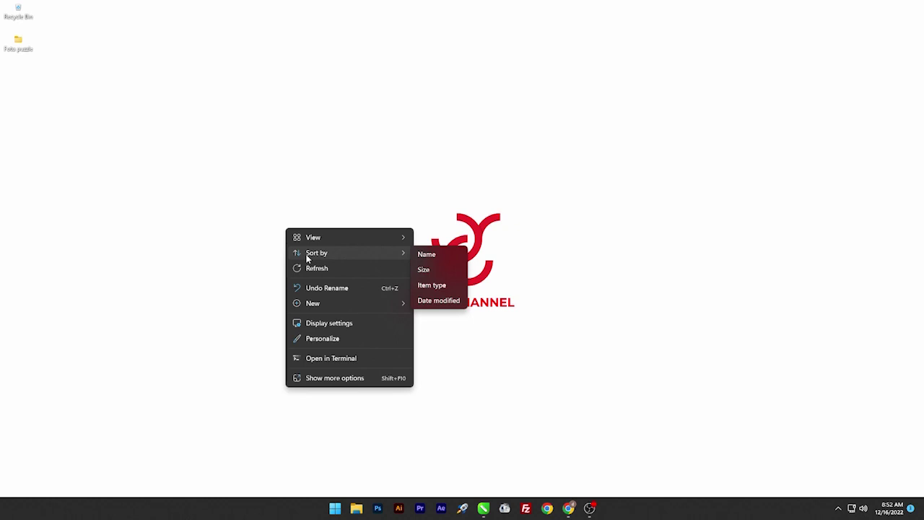
{"action": "left_click", "coordinate": [307, 268]}
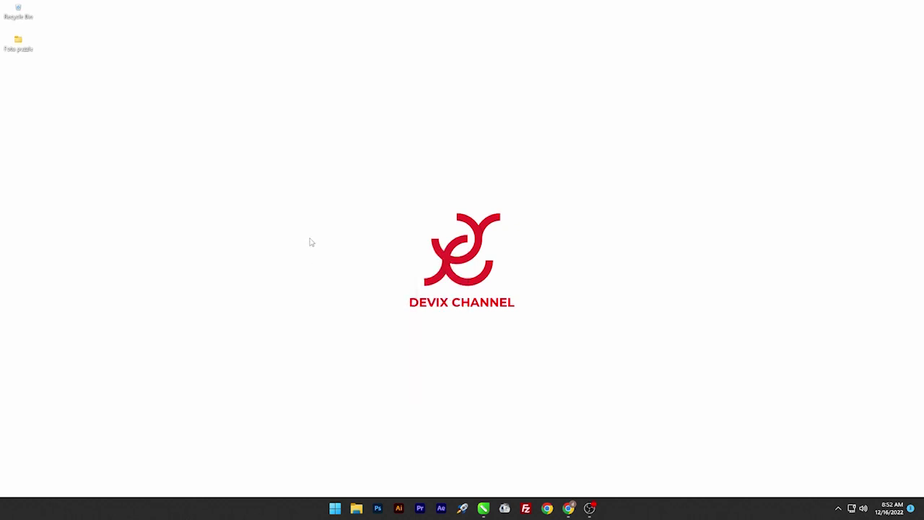
{"action": "right_click", "coordinate": [310, 242]}
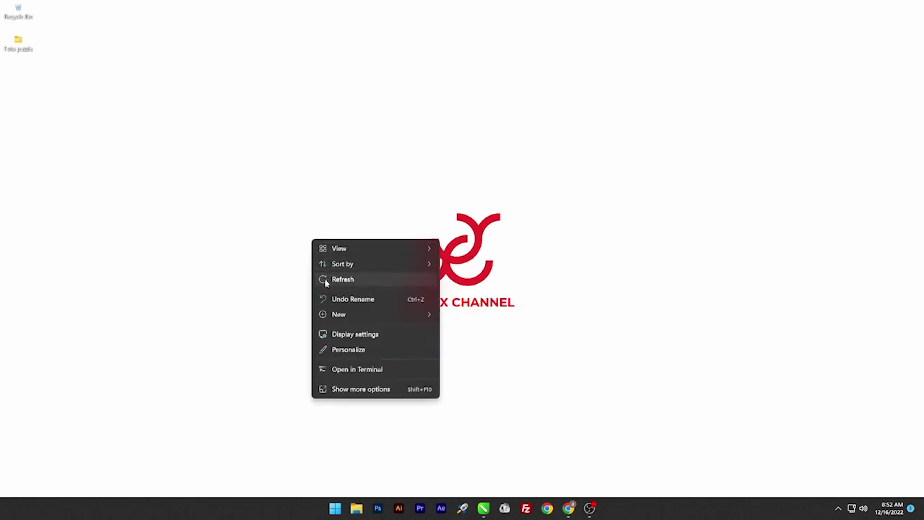
{"action": "left_click", "coordinate": [315, 278]}
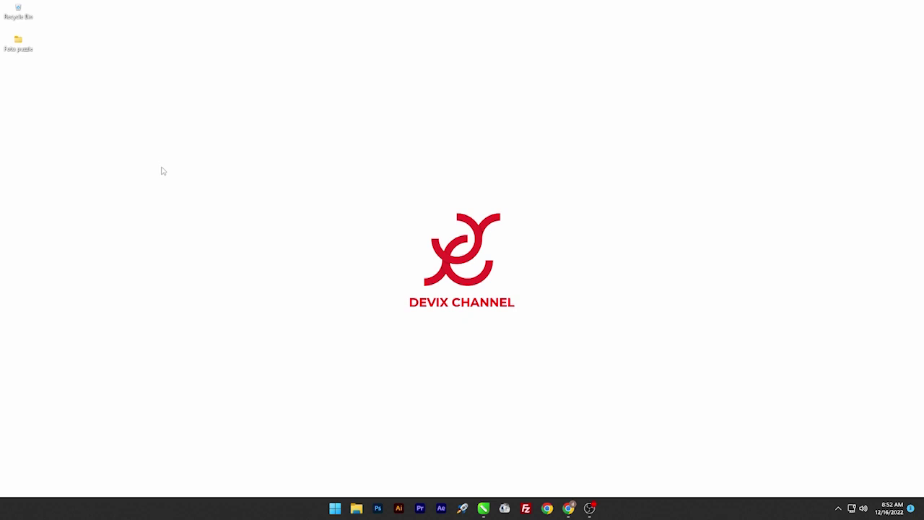
Open the Foto puzzle folder on the desktop, view the Burung Elang photo, and close the folder
{"action": "double_click", "coordinate": [24, 48]}
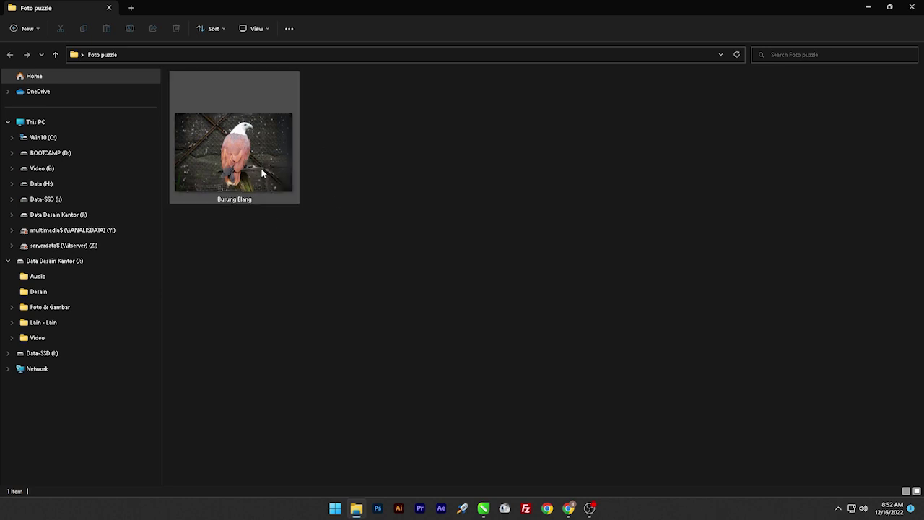
{"action": "left_click", "coordinate": [912, 6]}
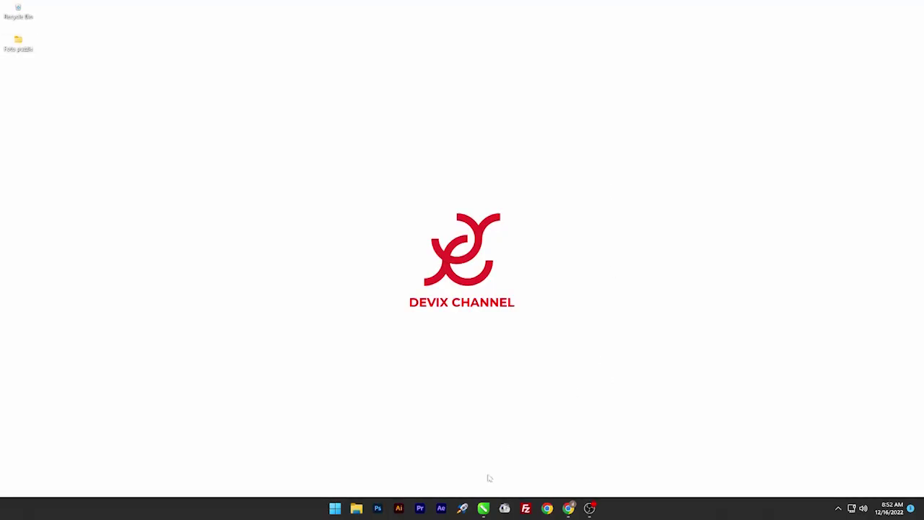
Switch to CorelDRAW and change the A4 page of Foto puzzle.cdr to landscape orientation
{"action": "left_click", "coordinate": [483, 508]}
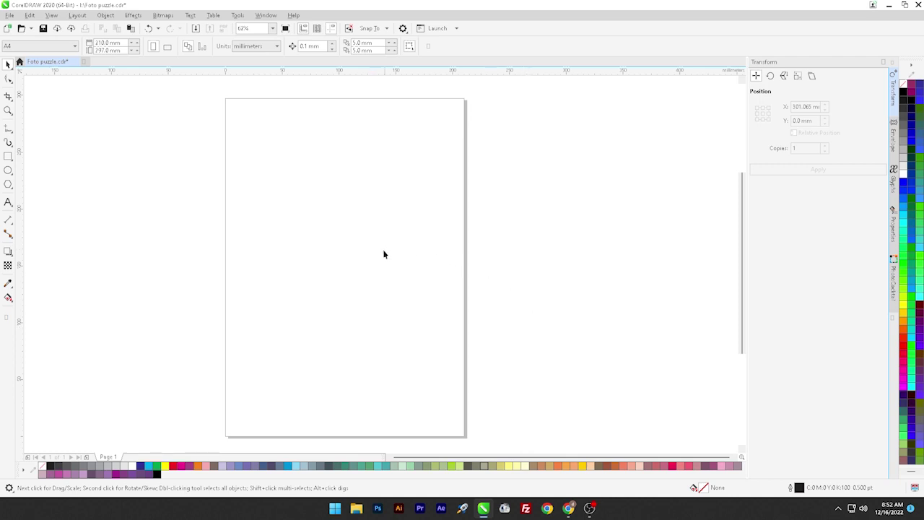
{"action": "left_click", "coordinate": [166, 46]}
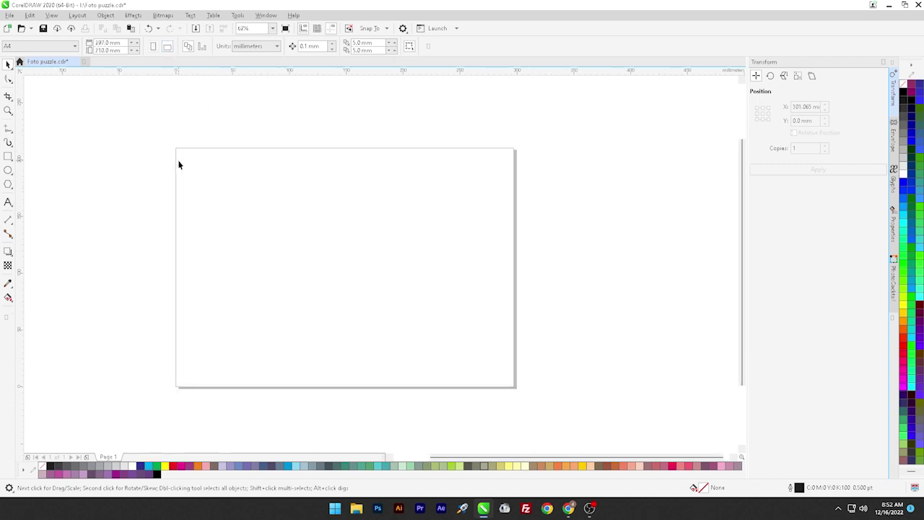
Draw a square about 33.4 mm wide near the page's upper-left corner
{"action": "left_click", "coordinate": [9, 157]}
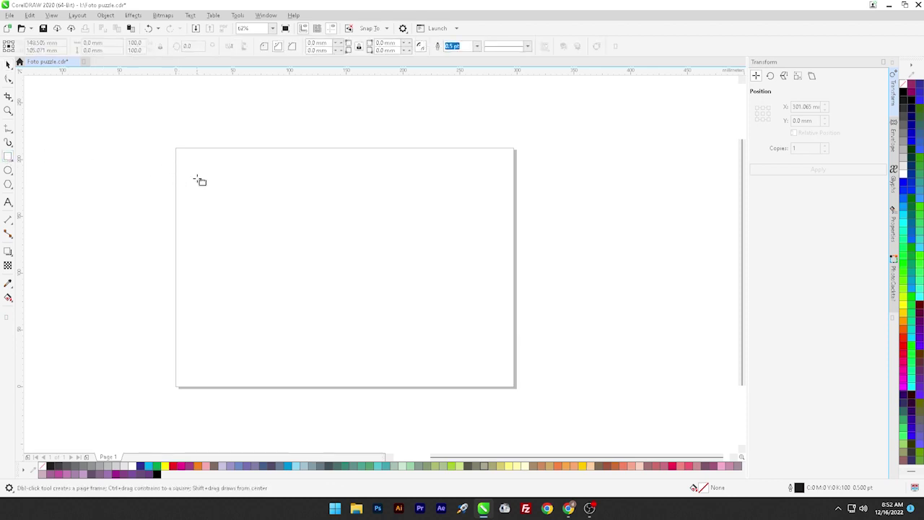
{"action": "left_click_drag", "start_coordinate": [183, 162], "coordinate": [220, 200]}
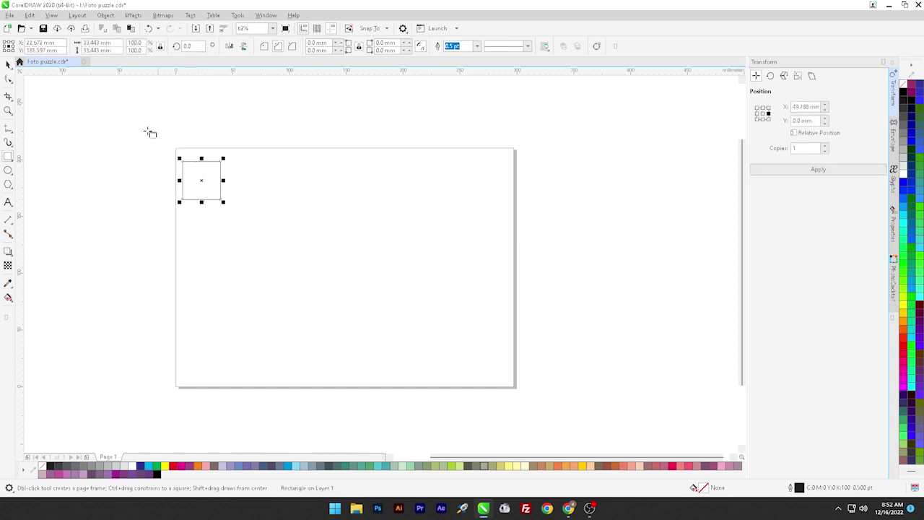
{"action": "key", "text": "space"}
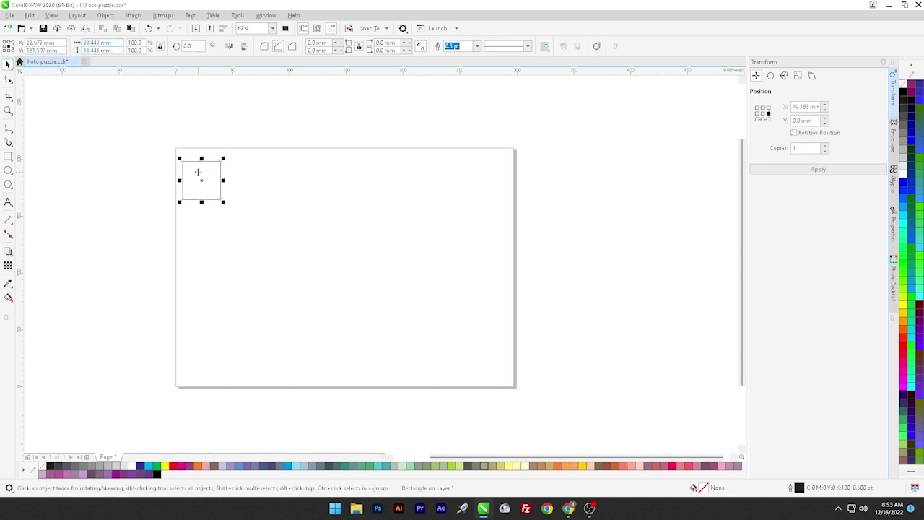
Copy the square to the right repeatedly, offset by its own width, to form a row of eight adjoining squares
{"action": "left_click", "coordinate": [768, 114]}
{"action": "left_click", "coordinate": [803, 170]}
{"action": "left_click", "coordinate": [804, 171]}
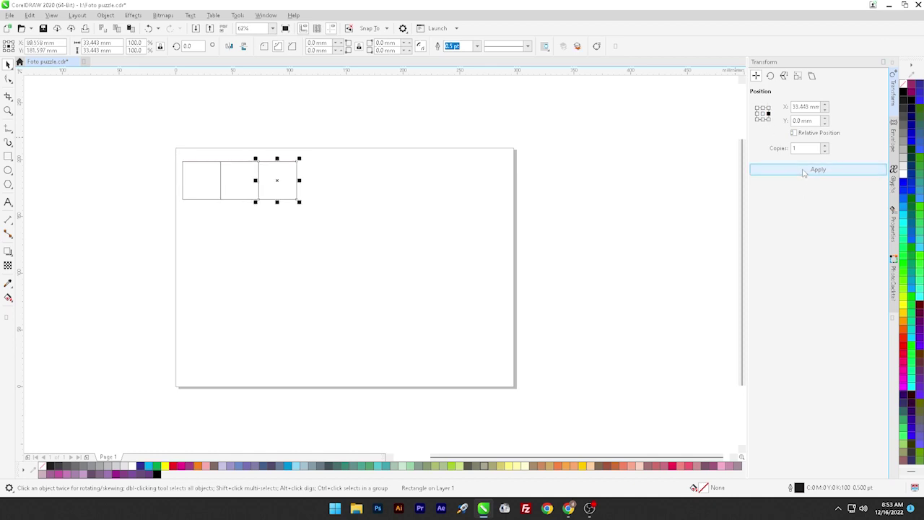
{"action": "left_click", "coordinate": [804, 170]}
{"action": "left_click", "coordinate": [803, 170]}
{"action": "left_click", "coordinate": [803, 170]}
{"action": "left_click", "coordinate": [804, 170]}
{"action": "left_click", "coordinate": [803, 171]}
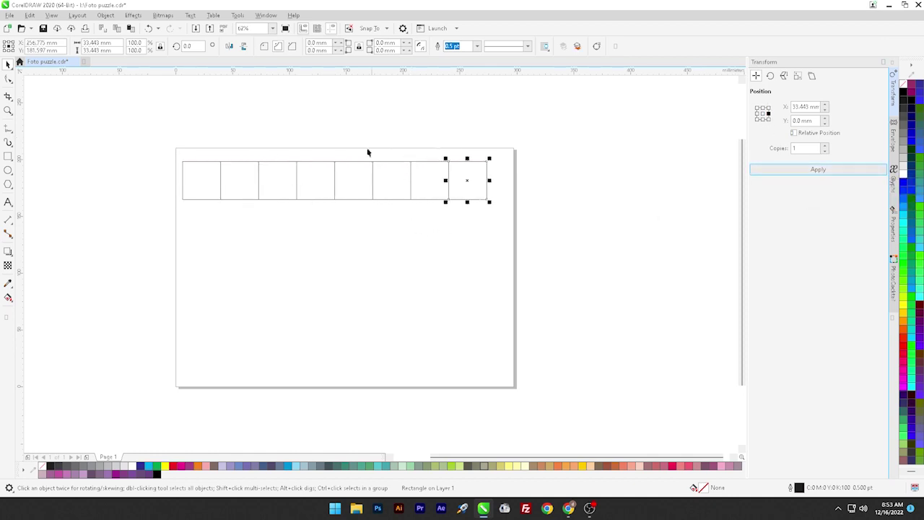
Copy the whole row of squares downward four times, offset by its own height, to form a grid of five rows
{"action": "left_click_drag", "start_coordinate": [561, 240], "coordinate": [145, 129]}
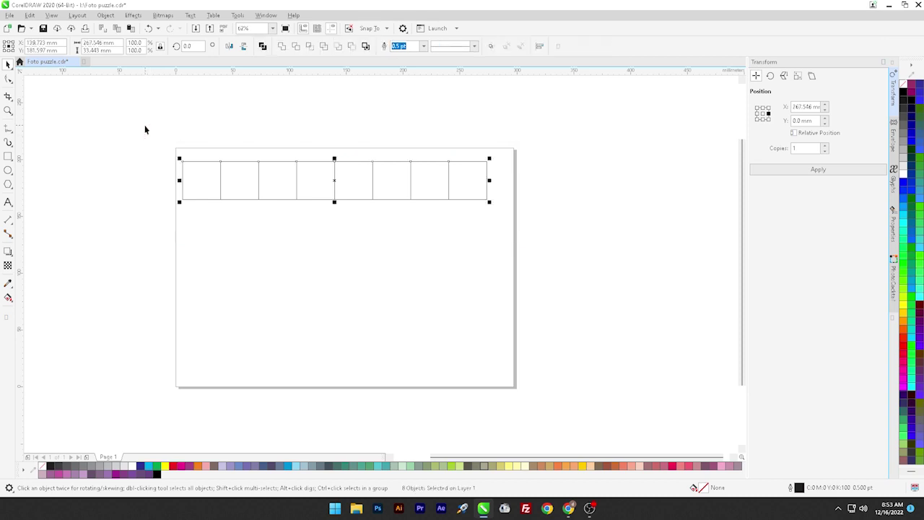
{"action": "left_click", "coordinate": [763, 119]}
{"action": "left_click", "coordinate": [779, 169]}
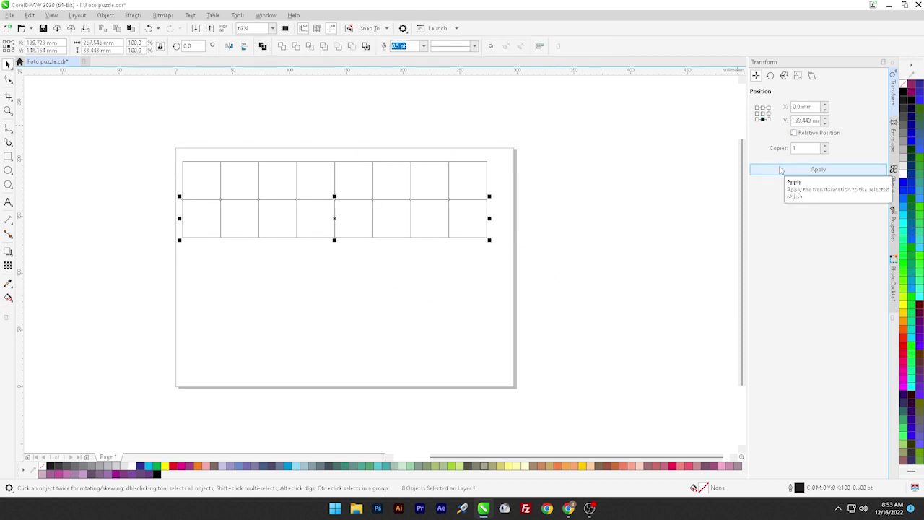
{"action": "left_click", "coordinate": [781, 170]}
{"action": "left_click", "coordinate": [781, 170]}
{"action": "left_click", "coordinate": [780, 171]}
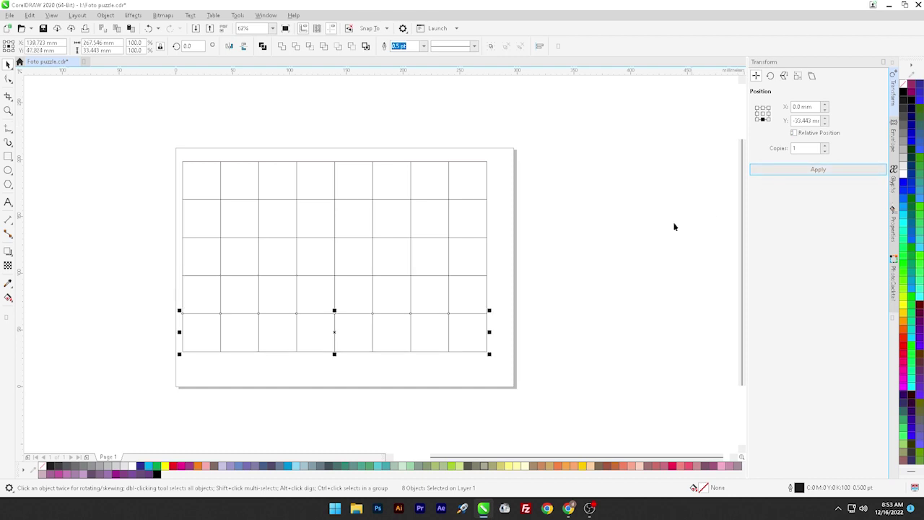
{"action": "left_click", "coordinate": [618, 273]}
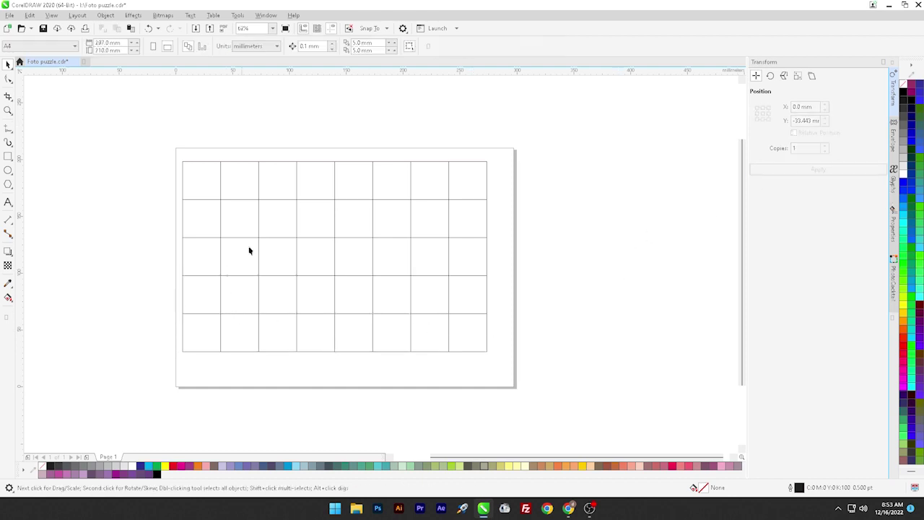
Enlarge the whole 40-square grid proportionally to about 288 × 180 mm and centre it on the page
{"action": "left_click_drag", "start_coordinate": [535, 414], "coordinate": [356, 269]}
{"action": "left_click_drag", "start_coordinate": [159, 148], "coordinate": [159, 148]}
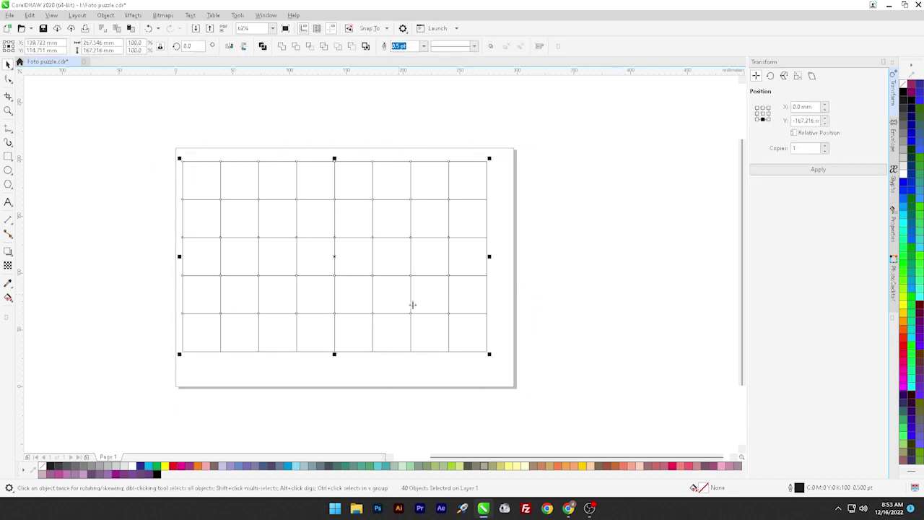
{"action": "left_click_drag", "start_coordinate": [490, 353], "coordinate": [513, 394]}
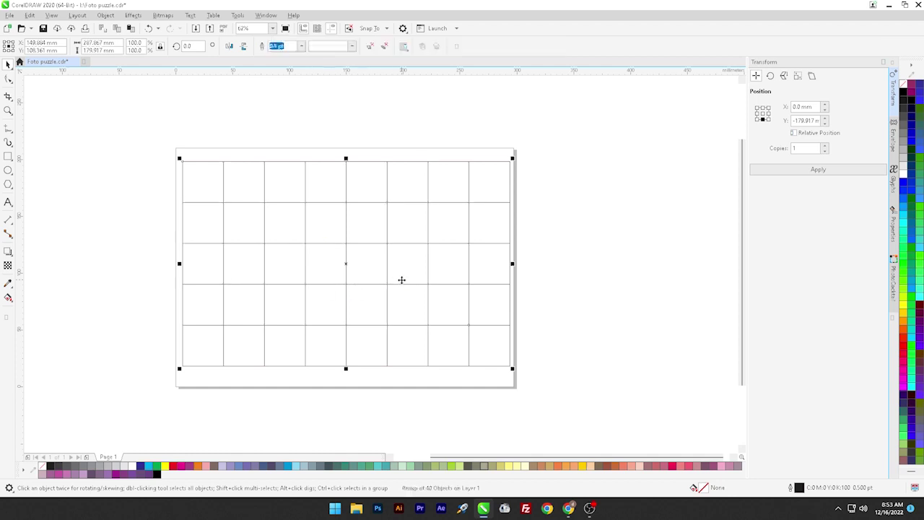
{"action": "left_click", "coordinate": [294, 279]}
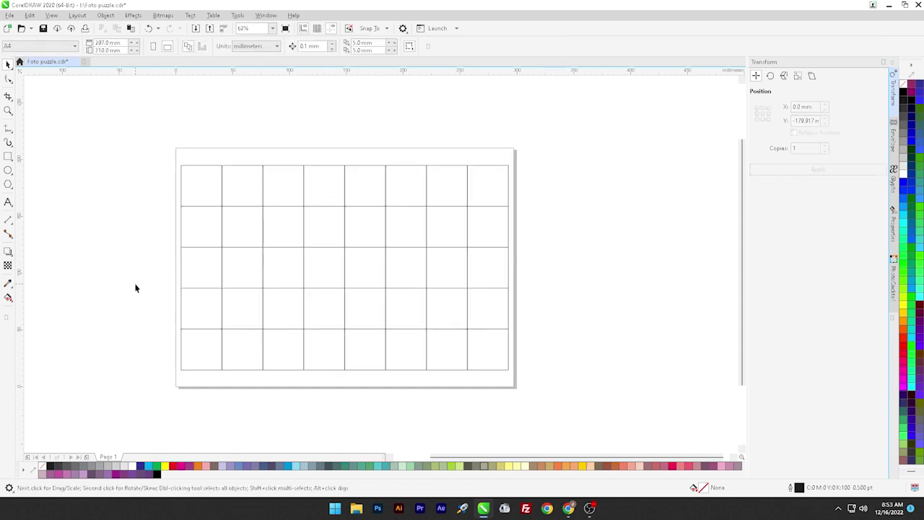
Draw a circle about 18.2 mm in diameter outside the page, beside the grid's first row
{"action": "left_click", "coordinate": [8, 170]}
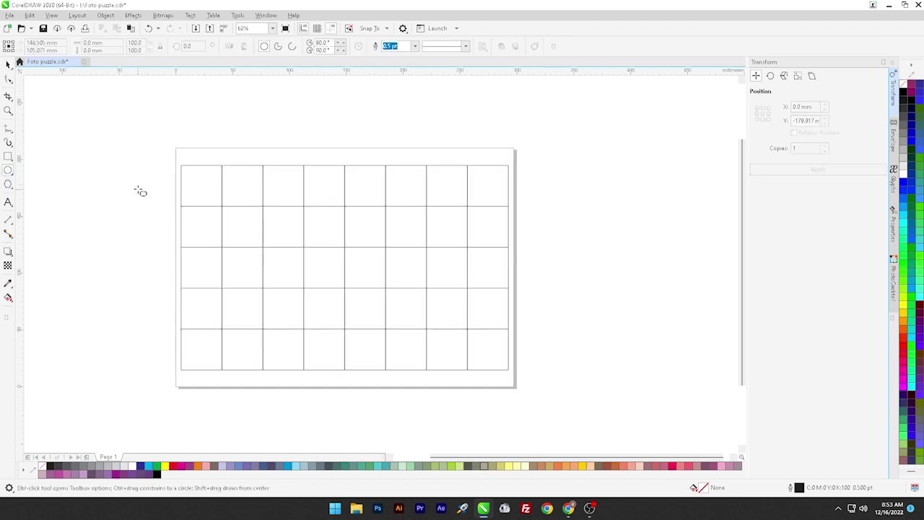
{"action": "left_click_drag", "start_coordinate": [123, 182], "coordinate": [141, 201]}
{"action": "key", "text": "space"}
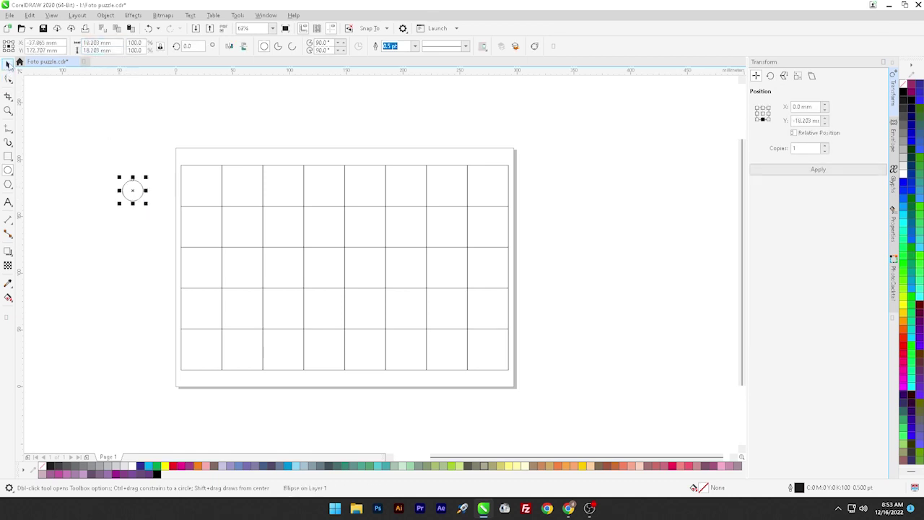
Set the circle's diameter to half the grid square's width by copying the 35.983 mm width and dividing it by 2
{"action": "left_click", "coordinate": [195, 185]}
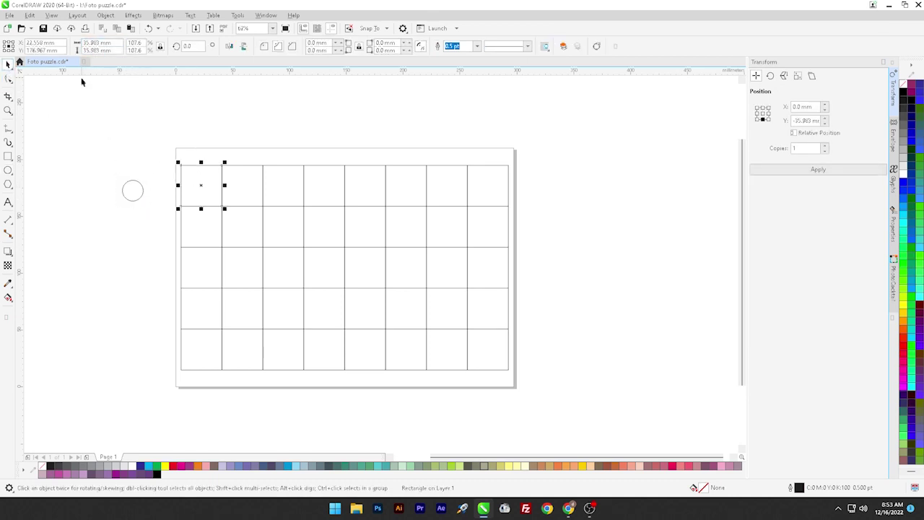
{"action": "left_click_drag", "start_coordinate": [121, 42], "coordinate": [82, 43]}
{"action": "right_click", "coordinate": [90, 41]}
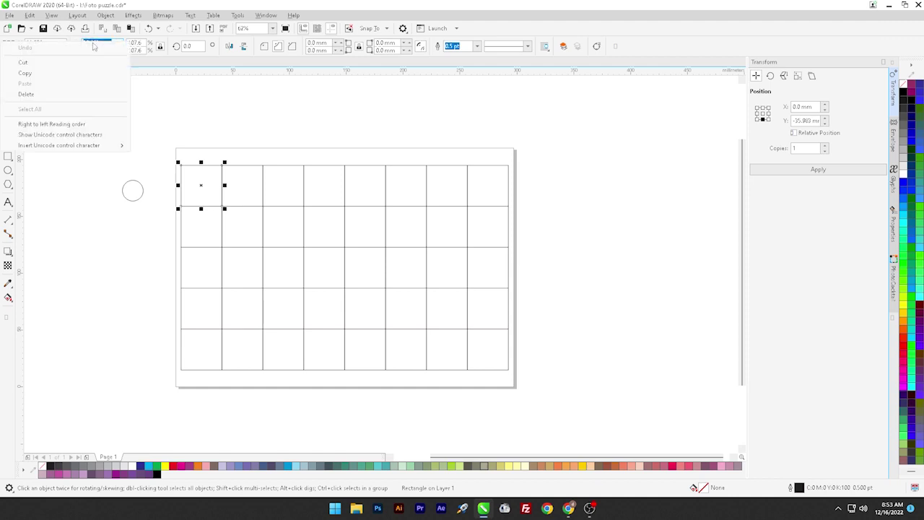
{"action": "left_click", "coordinate": [69, 80]}
{"action": "left_click", "coordinate": [133, 192]}
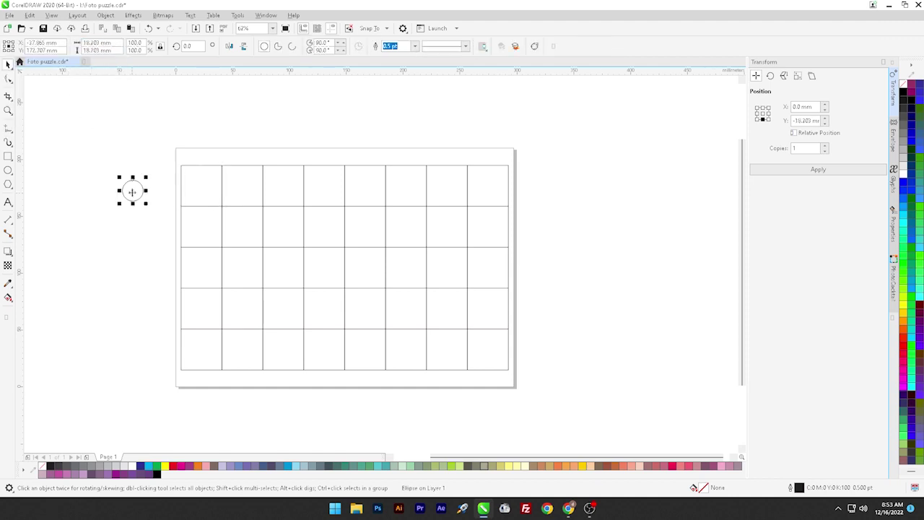
{"action": "left_click_drag", "start_coordinate": [119, 42], "coordinate": [84, 43]}
{"action": "right_click", "coordinate": [90, 44]}
{"action": "left_click", "coordinate": [46, 90]}
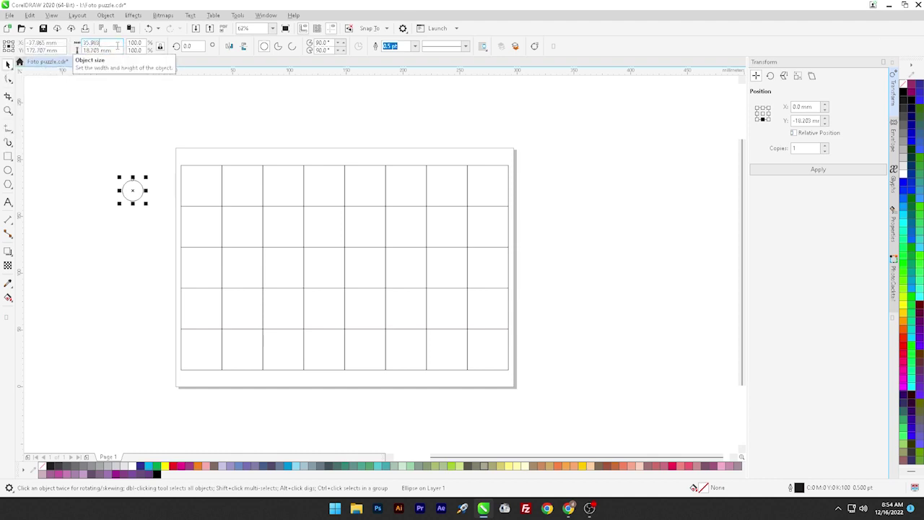
{"action": "type", "text": "/2"}
{"action": "key", "text": "Return"}
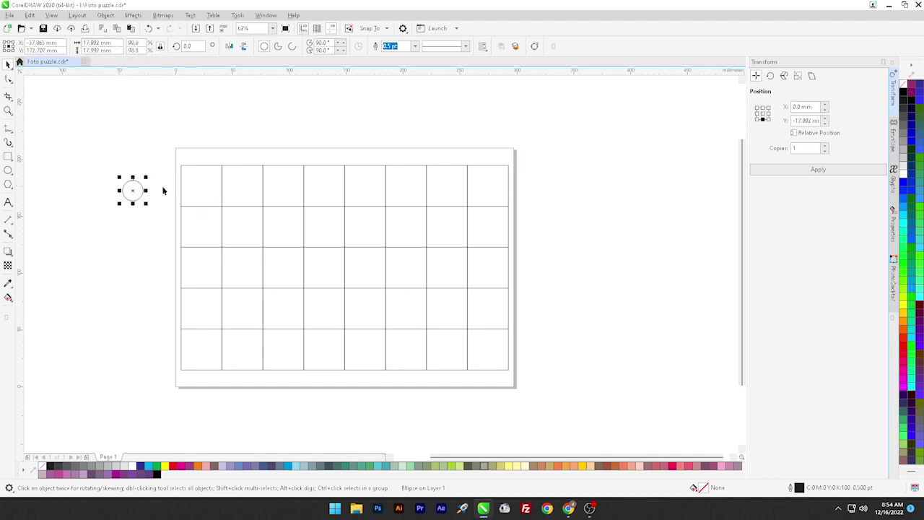
{"action": "left_click", "coordinate": [200, 184]}
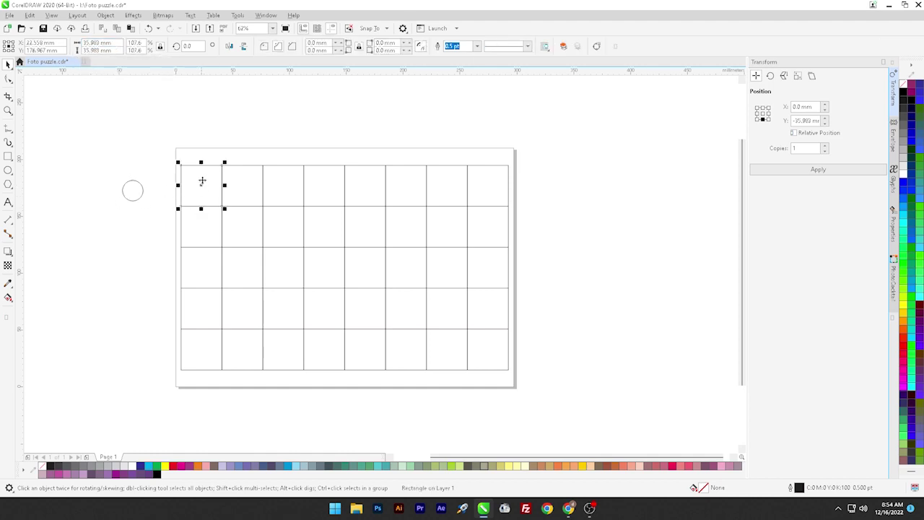
{"action": "left_click", "coordinate": [142, 192]}
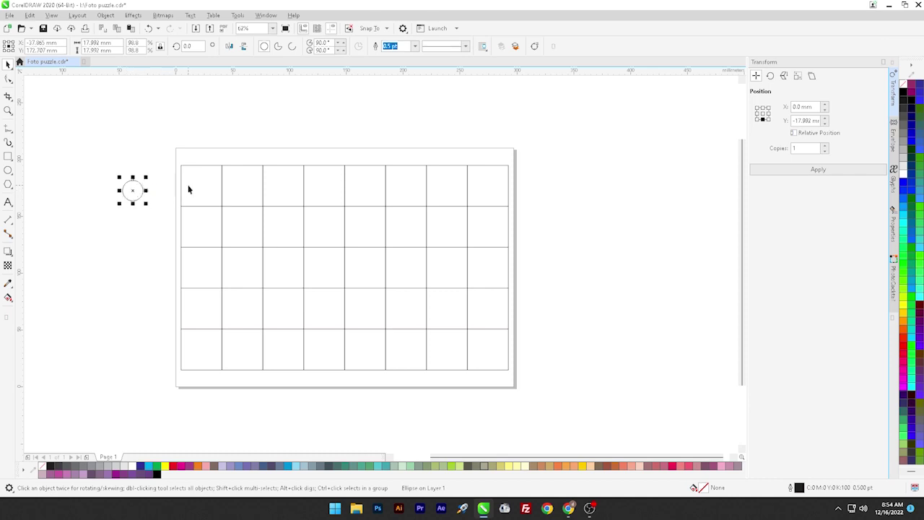
{"action": "left_click", "coordinate": [122, 169]}
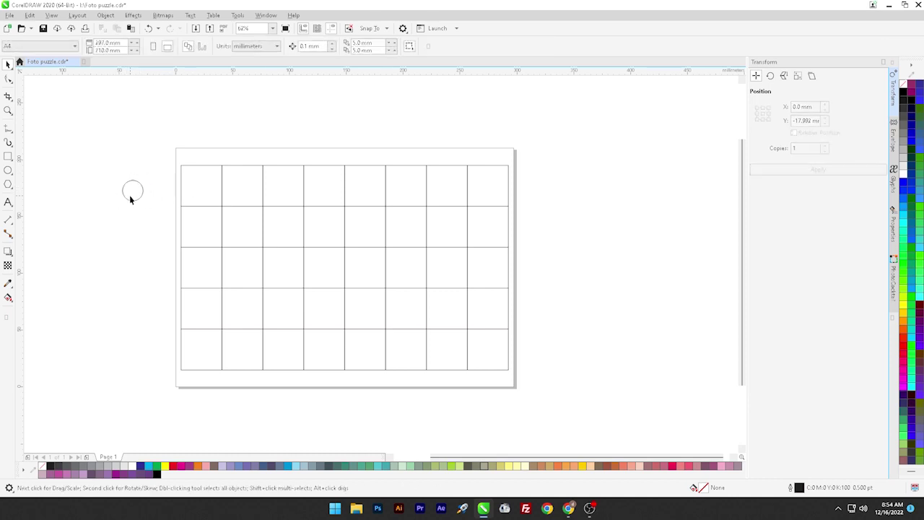
Align the circle with the grid's top-left square, centred vertically and flush with the square's left edge
{"action": "left_click", "coordinate": [130, 198]}
{"action": "left_click", "coordinate": [192, 187], "text": "shift"}
{"action": "key", "text": "e"}
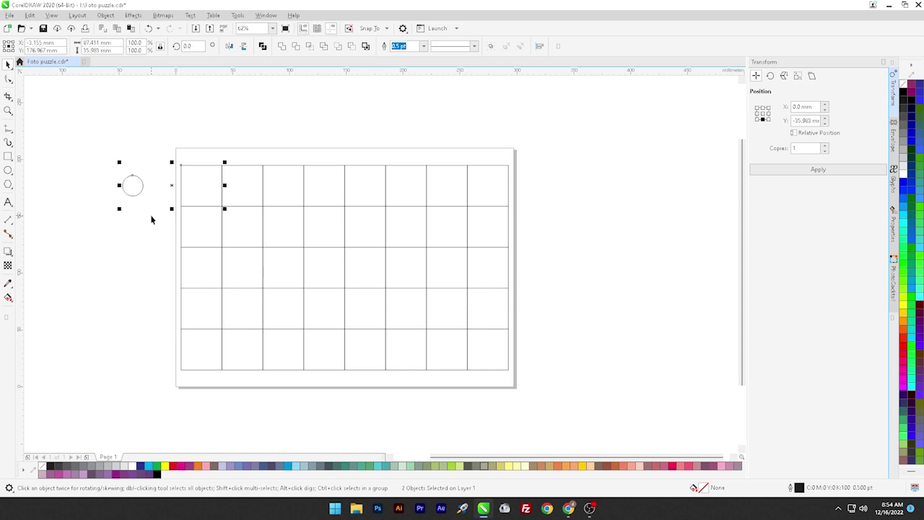
{"action": "key", "text": "l"}
{"action": "left_click", "coordinate": [134, 240]}
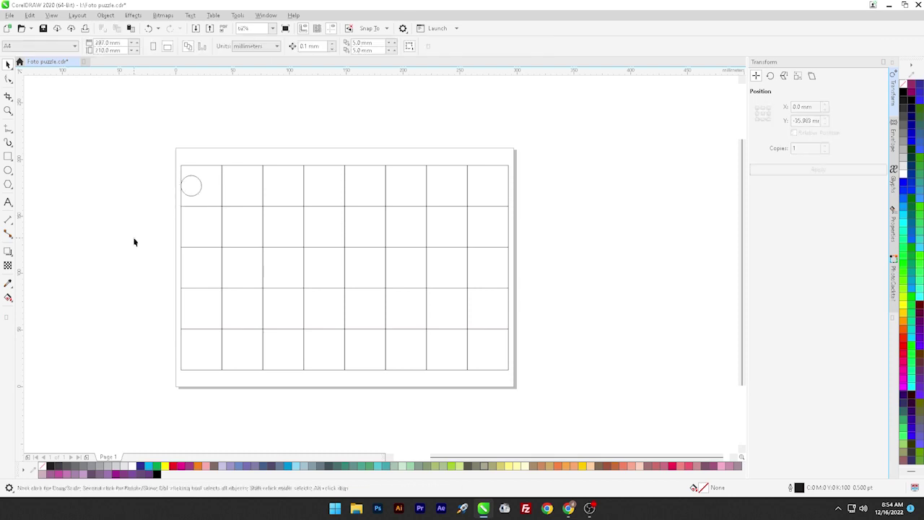
Copy the circle to the right by 1.5 times its 17.992 mm width and delete the original circle
{"action": "left_click", "coordinate": [192, 188]}
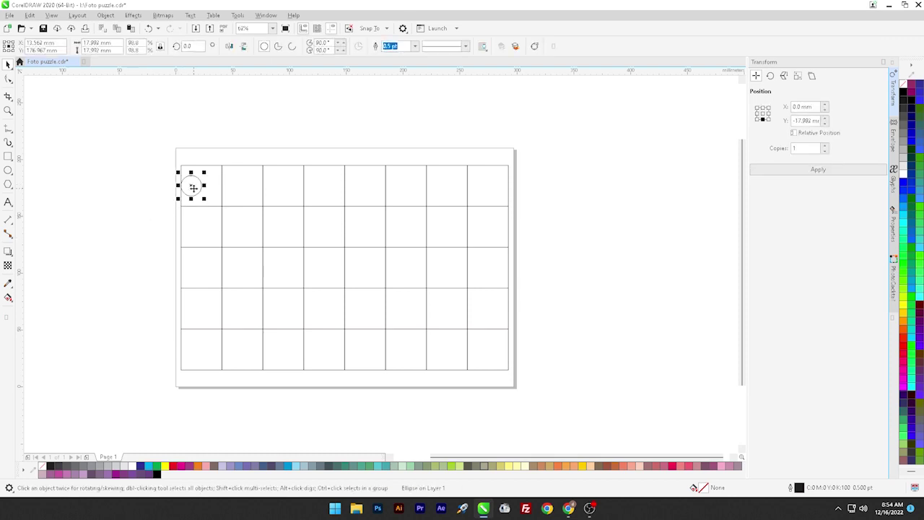
{"action": "left_click", "coordinate": [768, 113]}
{"action": "double_click", "coordinate": [814, 107]}
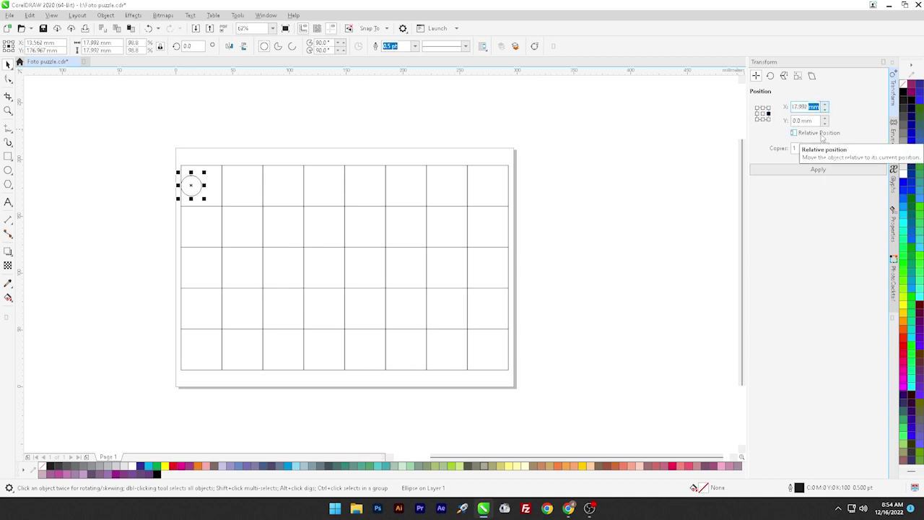
{"action": "type", "text": "*1.5"}
{"action": "key", "text": "Return"}
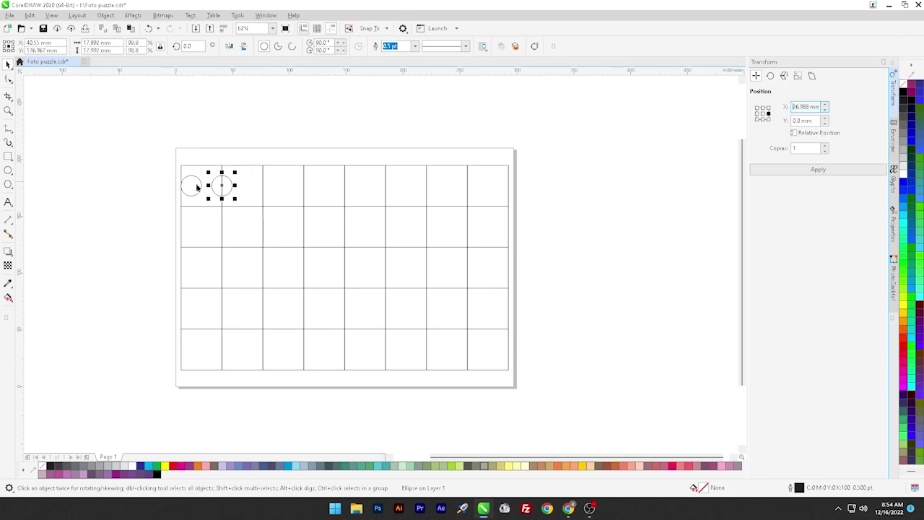
{"action": "left_click_drag", "start_coordinate": [169, 152], "coordinate": [205, 200]}
{"action": "key", "text": "Delete"}
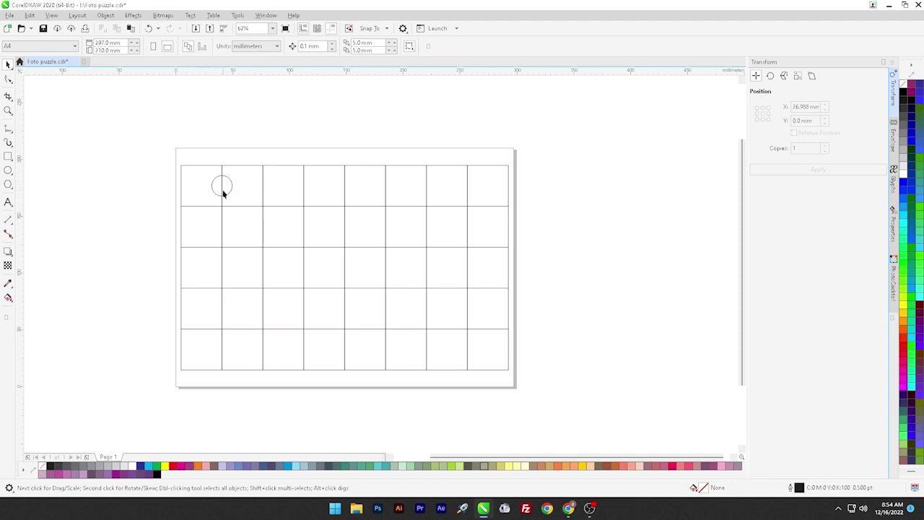
Copy the circle straight down four times, offsetting each copy by twice its 17.992 mm height
{"action": "left_click", "coordinate": [221, 188]}
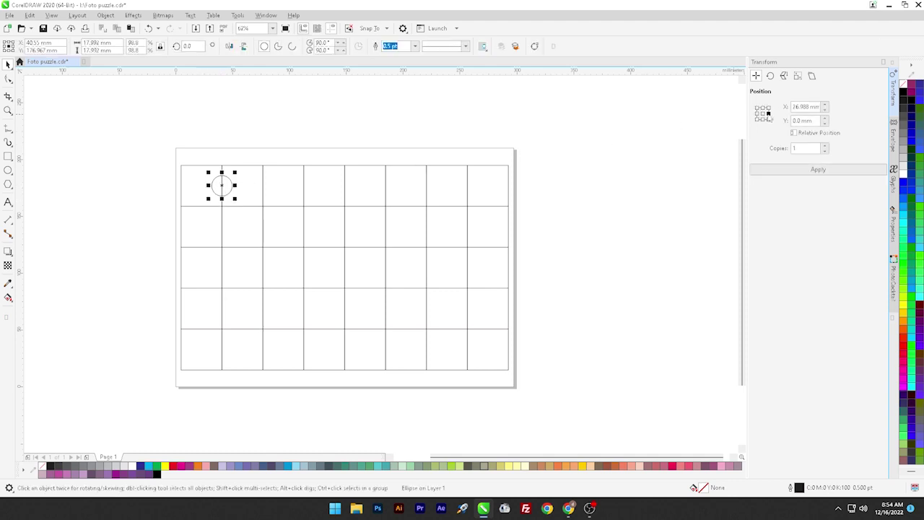
{"action": "left_click", "coordinate": [763, 119]}
{"action": "left_click_drag", "start_coordinate": [808, 120], "coordinate": [894, 135]}
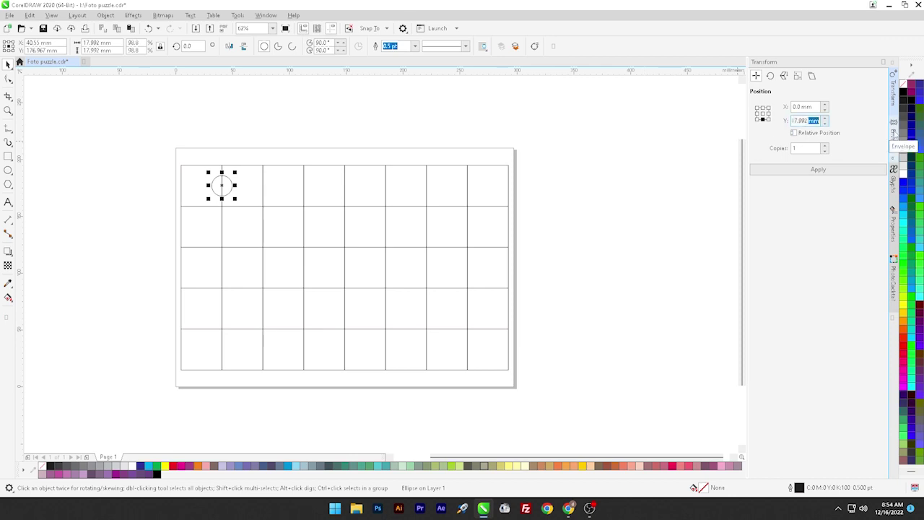
{"action": "type", "text": "*2"}
{"action": "key", "text": "Return"}
{"action": "key", "text": "Return"}
{"action": "key", "text": "Return"}
{"action": "key", "text": "Return"}
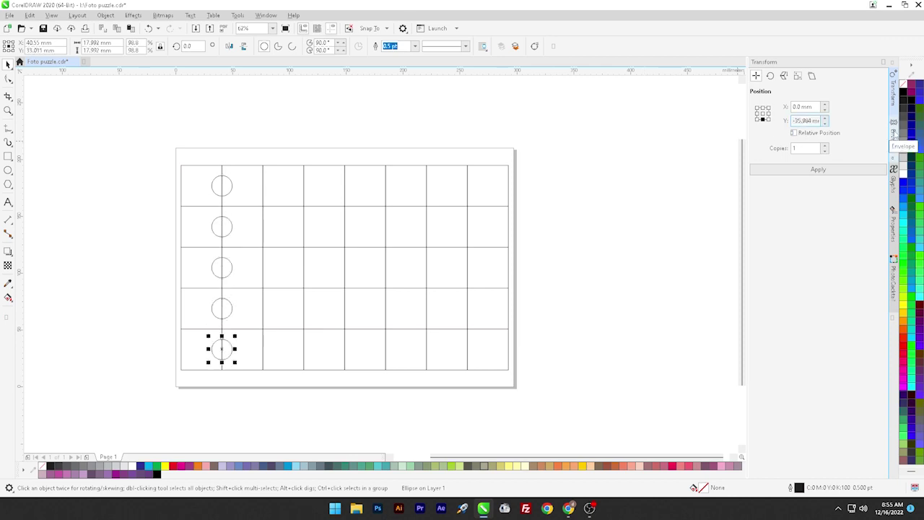
Copy the column of five circles to the right six times, offsetting each copy by 35.984 mm
{"action": "left_click", "coordinate": [217, 121]}
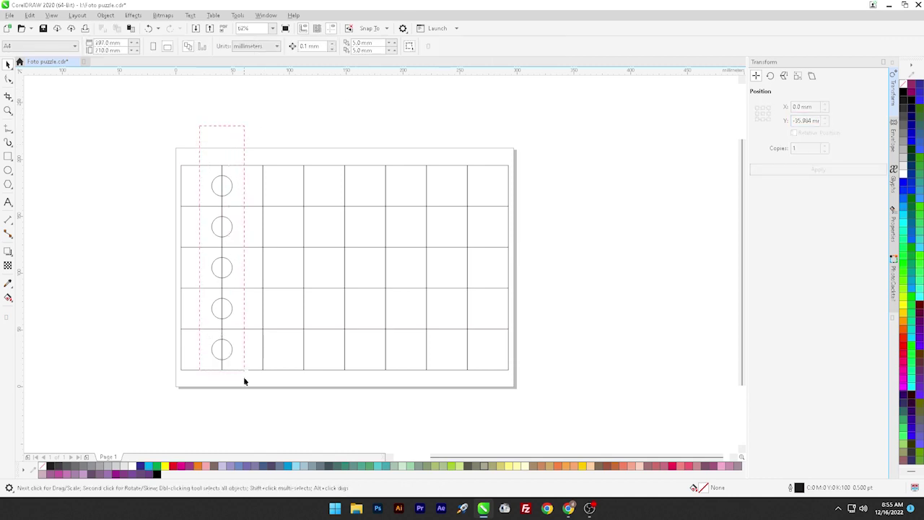
{"action": "left_click_drag", "start_coordinate": [244, 381], "coordinate": [241, 386]}
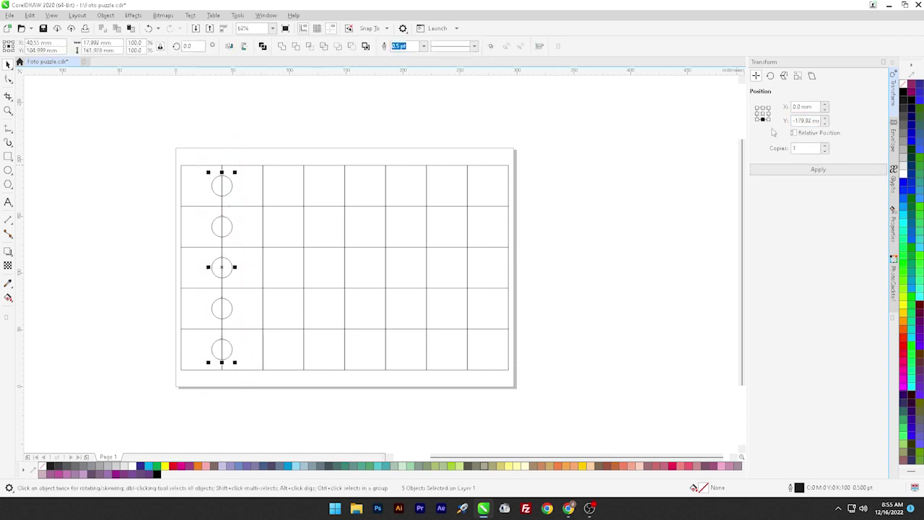
{"action": "left_click", "coordinate": [768, 114]}
{"action": "left_click_drag", "start_coordinate": [807, 107], "coordinate": [846, 114]}
{"action": "type", "text": "*"}
{"action": "key", "text": "Return"}
{"action": "key", "text": "Return"}
{"action": "key", "text": "Return"}
{"action": "key", "text": "Return"}
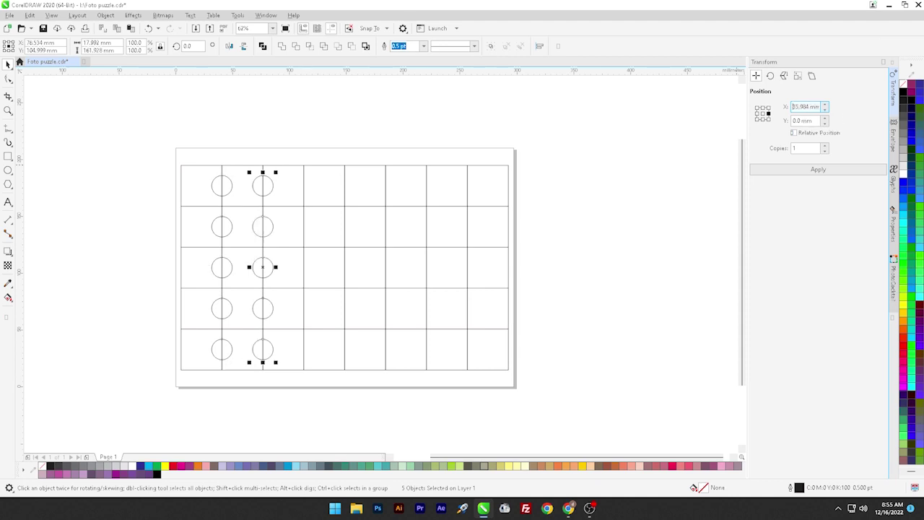
{"action": "key", "text": "Return"}
{"action": "key", "text": "Return"}
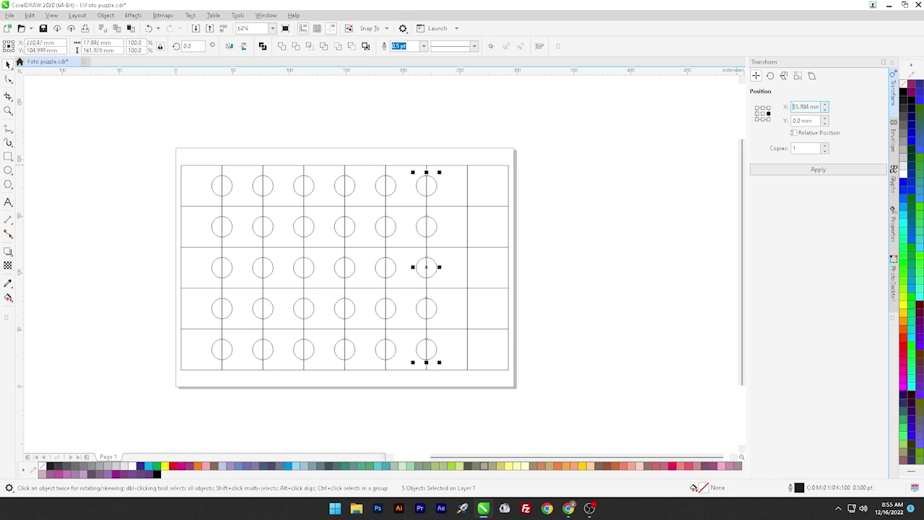
{"action": "left_click", "coordinate": [564, 309]}
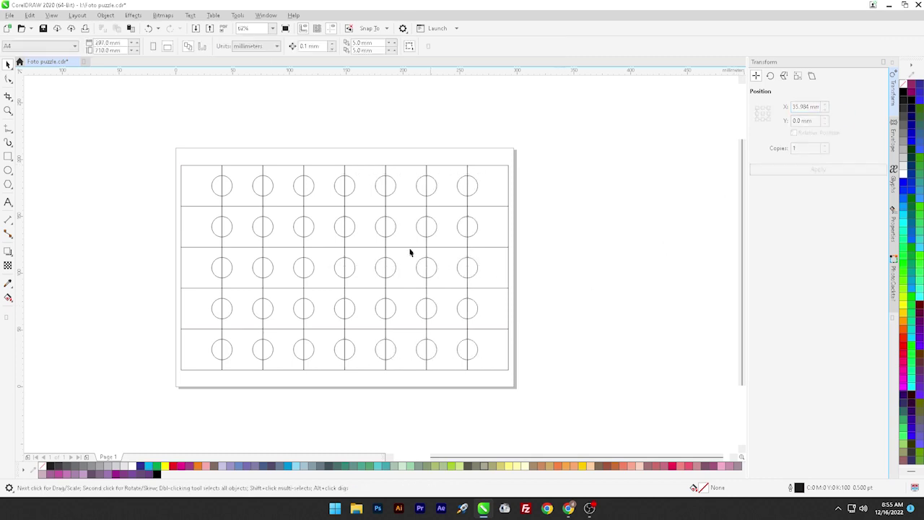
Duplicate the top-left circle in place and move the copy above the grid's first square
{"action": "left_click", "coordinate": [219, 189]}
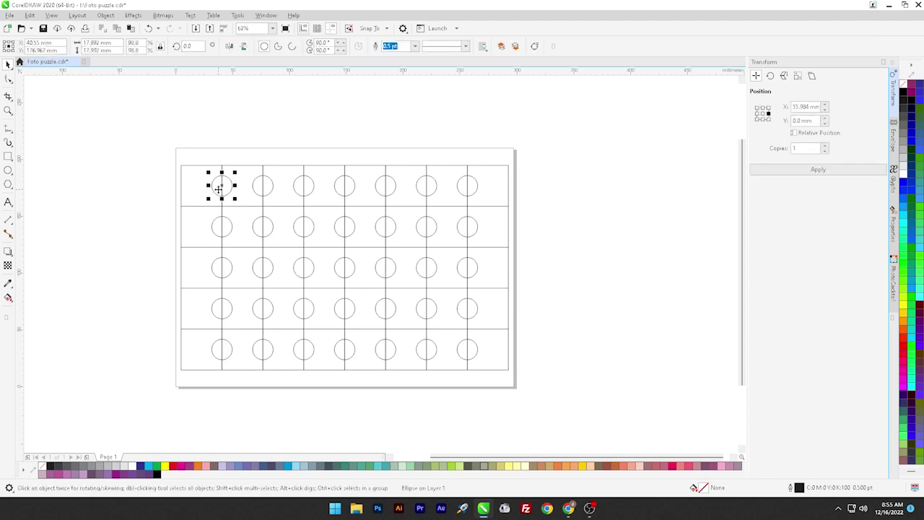
{"action": "right_click", "coordinate": [218, 189]}
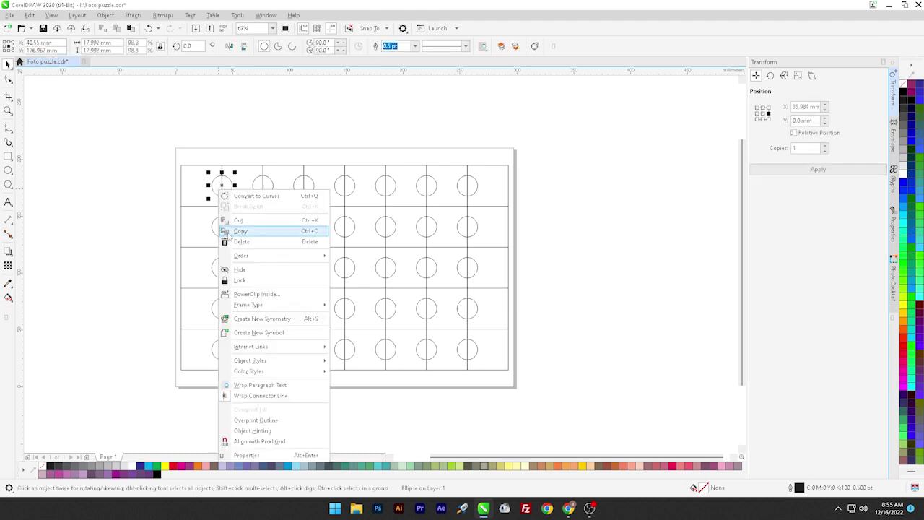
{"action": "left_click", "coordinate": [225, 232]}
{"action": "right_click", "coordinate": [125, 232]}
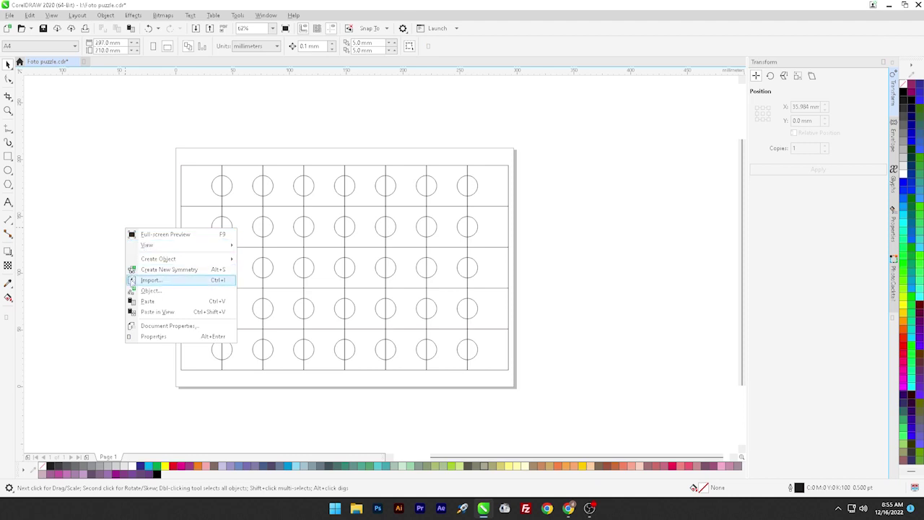
{"action": "left_click", "coordinate": [139, 301]}
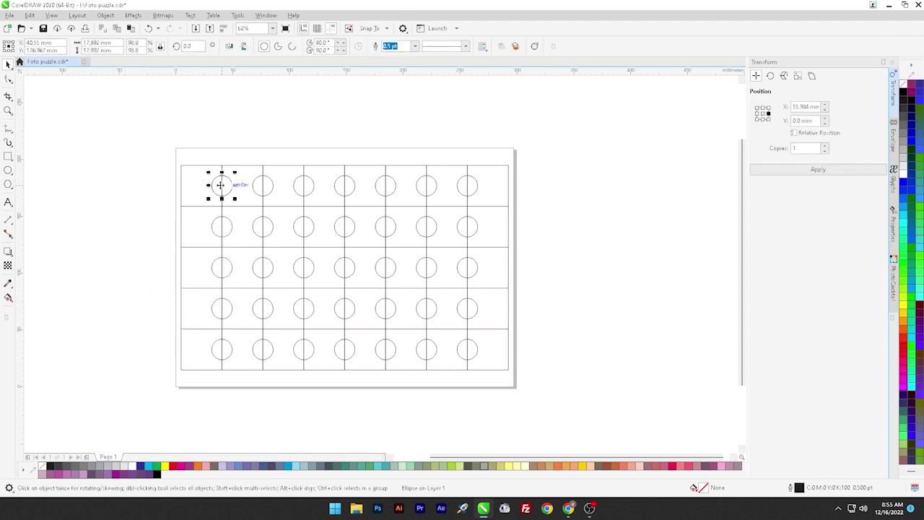
{"action": "left_click_drag", "start_coordinate": [220, 185], "coordinate": [205, 145]}
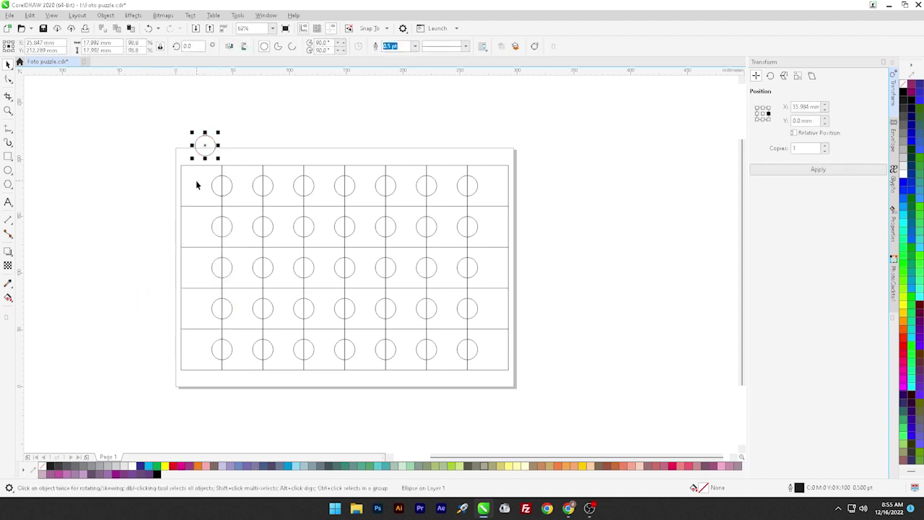
Align the duplicated circle with the grid's top-left square, flush with its top edge and centred horizontally
{"action": "left_click", "coordinate": [197, 182], "text": "shift"}
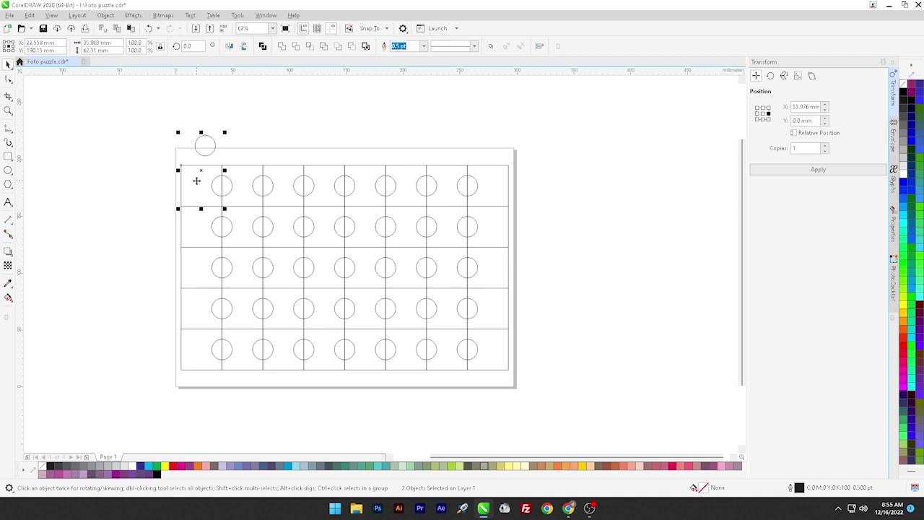
{"action": "key", "text": "t"}
{"action": "key", "text": "c"}
{"action": "left_click", "coordinate": [125, 196]}
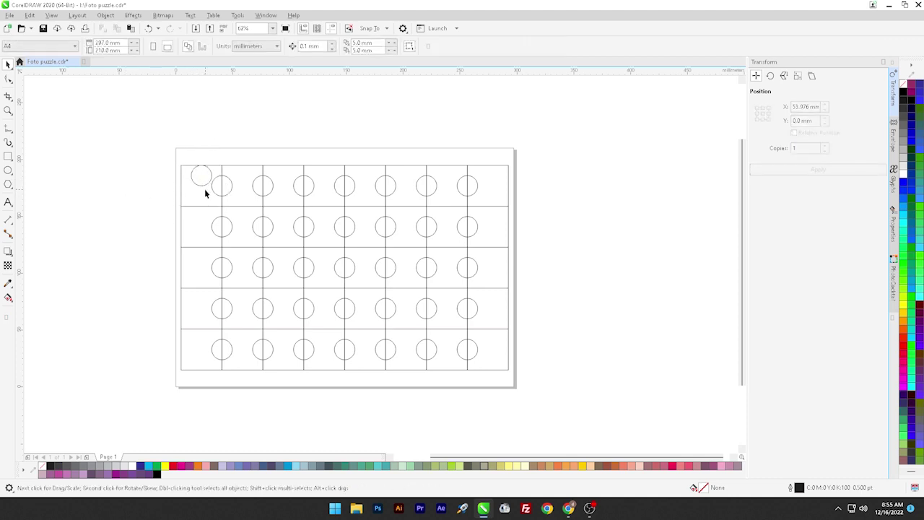
Copy the aligned circle downward by 1.5 times its 17.992 mm height and delete the original circle
{"action": "left_click", "coordinate": [200, 177]}
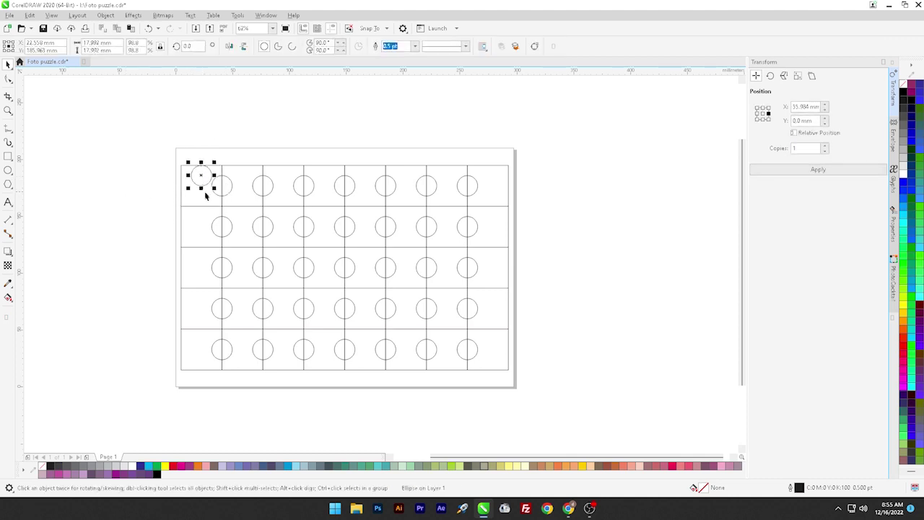
{"action": "left_click", "coordinate": [763, 119]}
{"action": "left_click_drag", "start_coordinate": [809, 121], "coordinate": [823, 120]}
{"action": "key", "text": "BackSpace"}
{"action": "type", "text": "*1.5"}
{"action": "key", "text": "Return"}
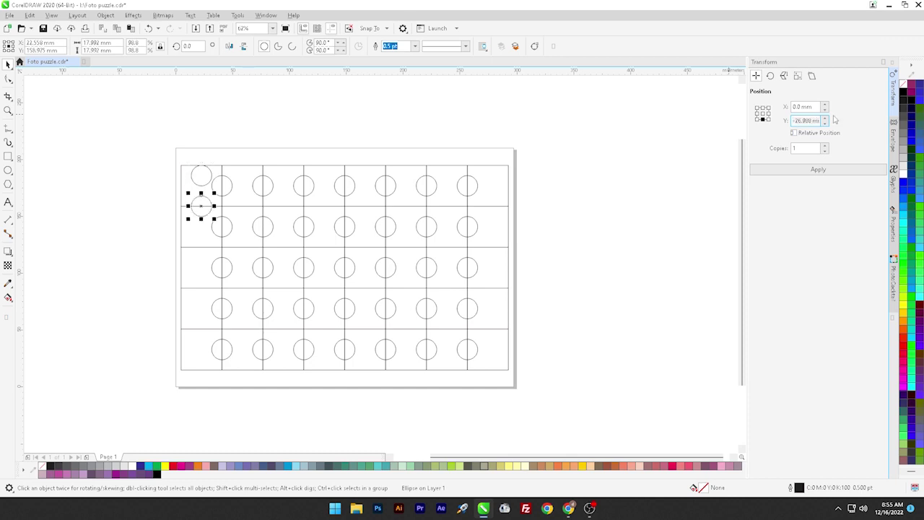
{"action": "left_click", "coordinate": [202, 176]}
{"action": "key", "text": "Delete"}
Copy the circle on the first horizontal grid line to the right seven times, offsetting each by twice its 17.992 mm width
{"action": "left_click", "coordinate": [202, 216]}
{"action": "left_click", "coordinate": [769, 114]}
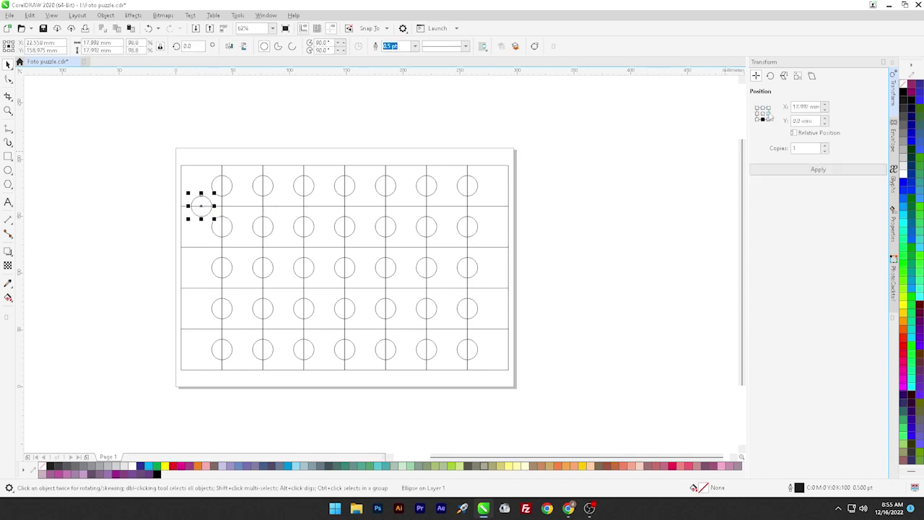
{"action": "left_click", "coordinate": [768, 113]}
{"action": "left_click_drag", "start_coordinate": [809, 107], "coordinate": [844, 106]}
{"action": "key", "text": "BackSpace"}
{"action": "type", "text": "*2"}
{"action": "key", "text": "Return"}
{"action": "key", "text": "Return"}
{"action": "key", "text": "Return"}
{"action": "key", "text": "Return"}
{"action": "key", "text": "Return"}
{"action": "key", "text": "Return"}
{"action": "key", "text": "Return"}
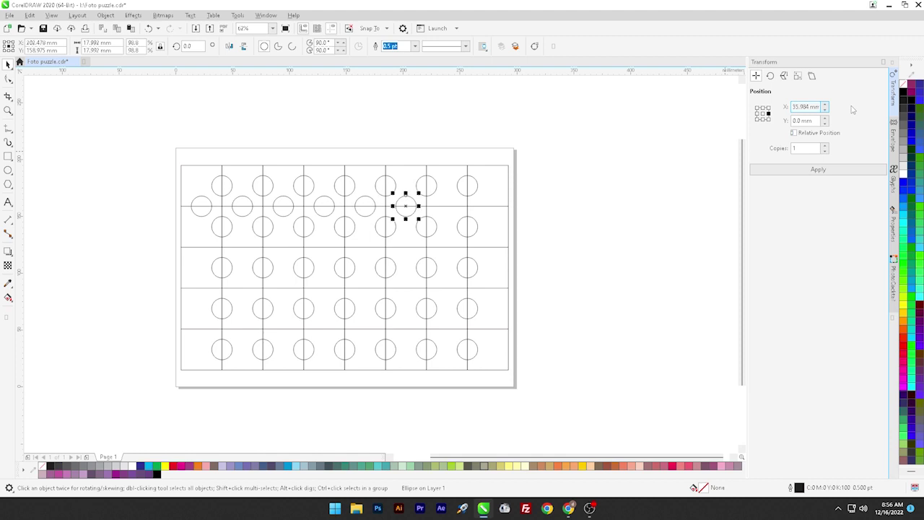
{"action": "left_click", "coordinate": [583, 186]}
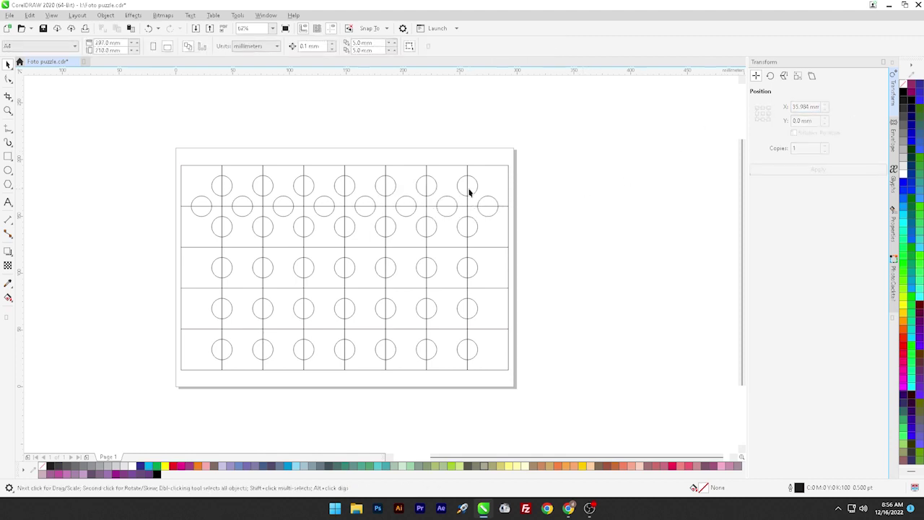
Copy the row of eight circles straight down three times, offsetting each copy by 35.984 mm
{"action": "left_click_drag", "start_coordinate": [538, 188], "coordinate": [185, 228]}
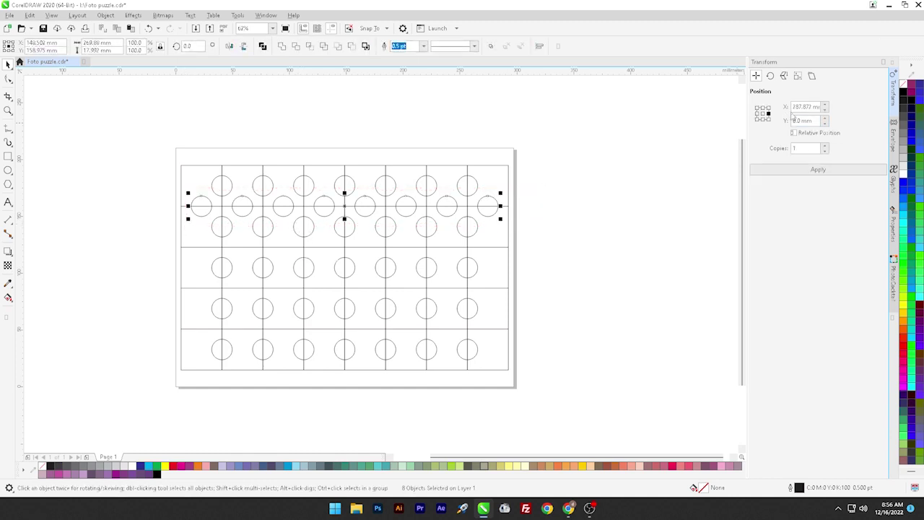
{"action": "left_click", "coordinate": [762, 119]}
{"action": "left_click_drag", "start_coordinate": [812, 122], "coordinate": [827, 122]}
{"action": "key", "text": "Return"}
{"action": "key", "text": "Return"}
{"action": "key", "text": "Return"}
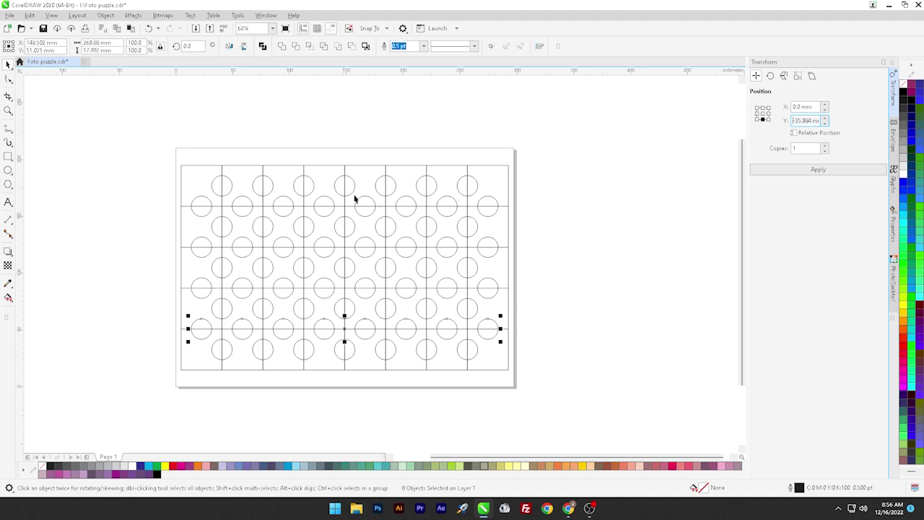
Weld the grid's top-left square with its two adjoining circles into one puzzle piece
{"action": "left_click", "coordinate": [574, 282]}
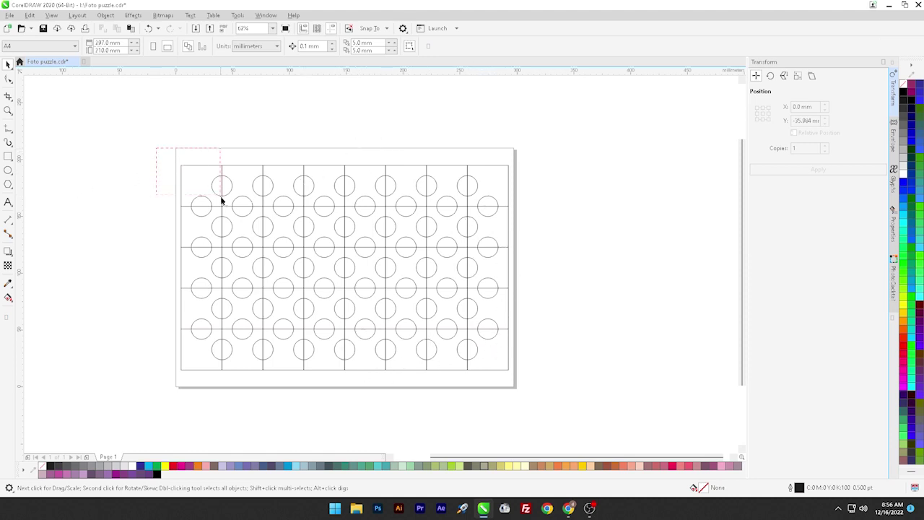
{"action": "left_click_drag", "start_coordinate": [238, 229], "coordinate": [241, 230]}
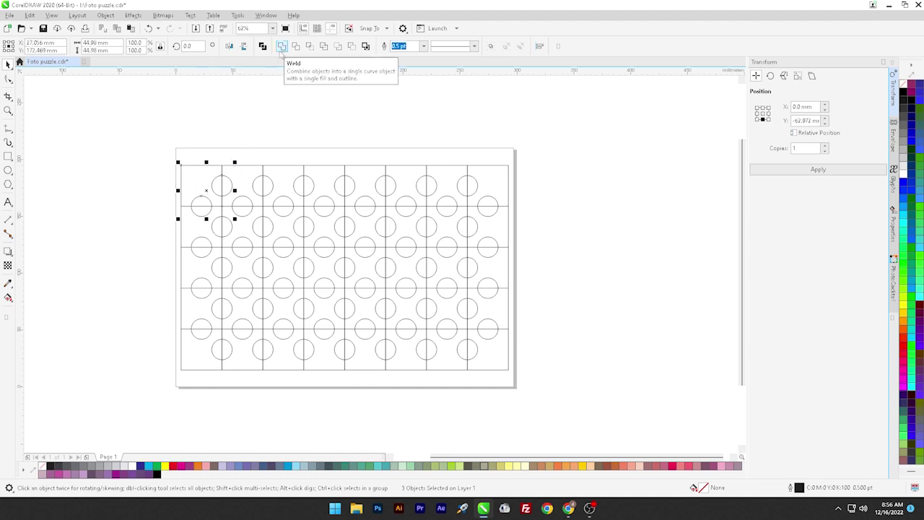
{"action": "left_click", "coordinate": [282, 47]}
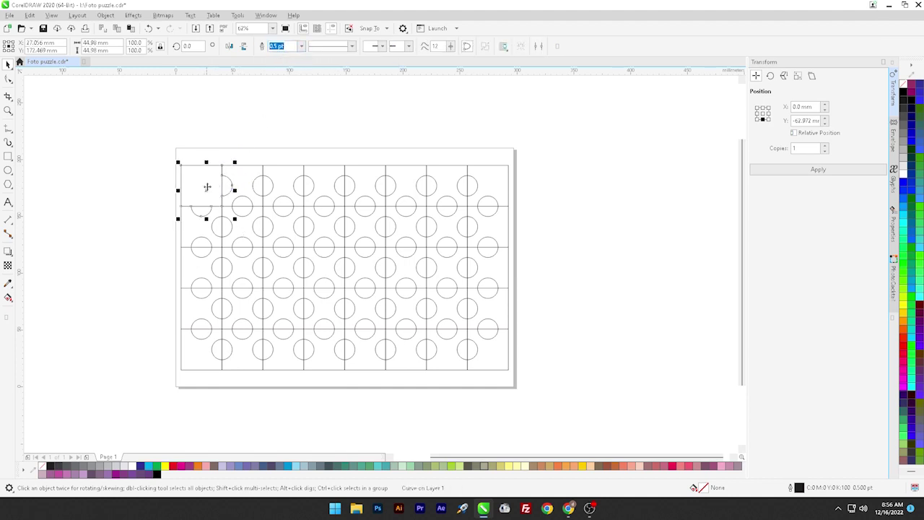
Move the welded corner piece off the grid to check its shape, and undo the move
{"action": "left_click_drag", "start_coordinate": [193, 193], "coordinate": [144, 195]}
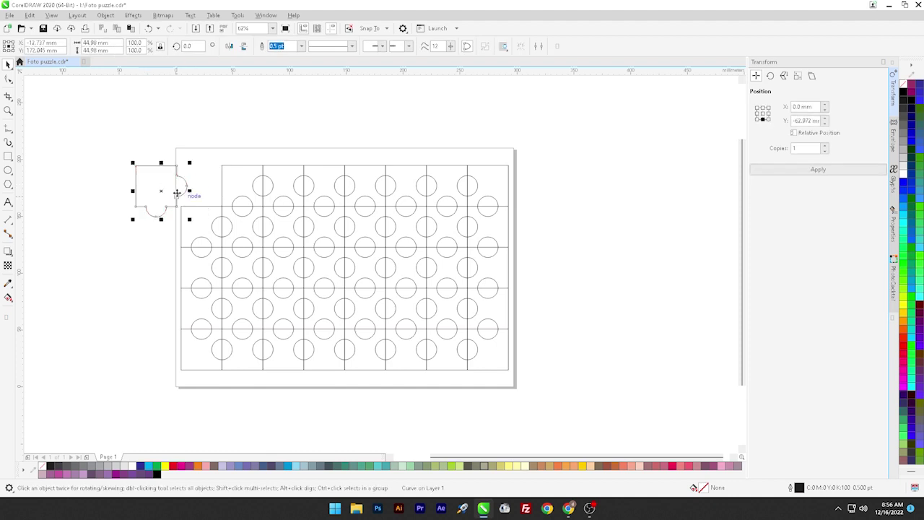
{"action": "left_click", "coordinate": [92, 222]}
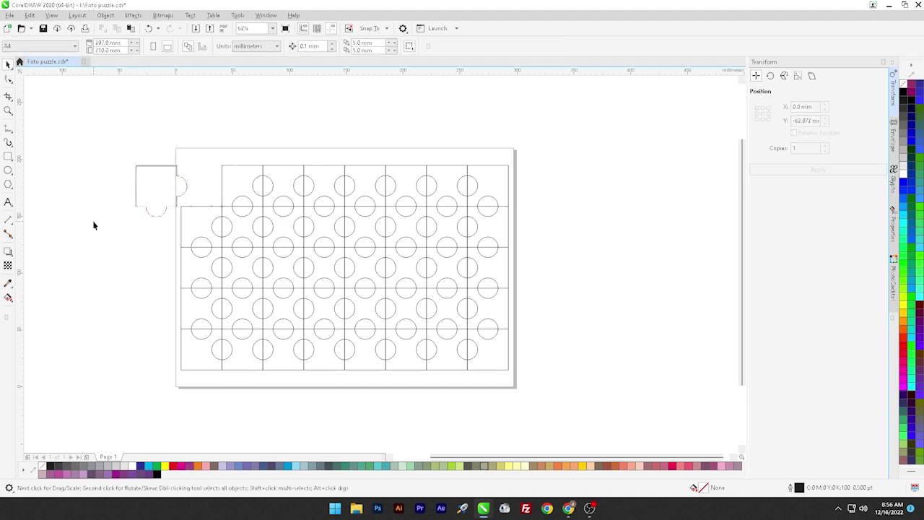
{"action": "key", "text": "ctrl+z"}
Weld the first-column squares in the third and fifth rows with their adjoining circles, one piece at a time
{"action": "left_click", "coordinate": [160, 265]}
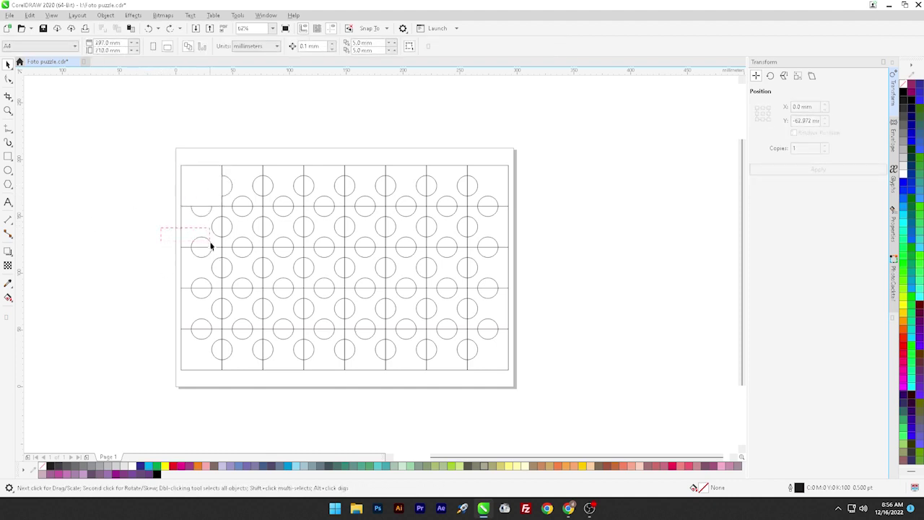
{"action": "left_click_drag", "start_coordinate": [239, 298], "coordinate": [242, 307]}
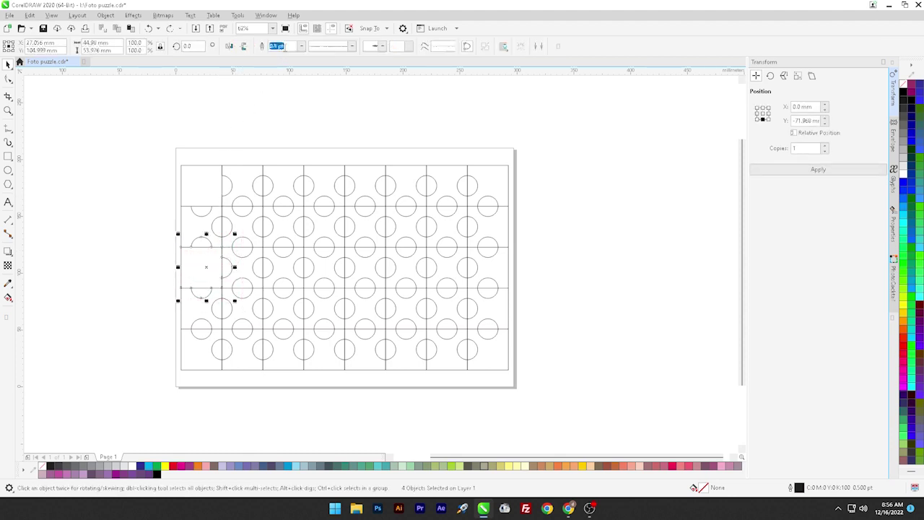
{"action": "key", "text": "Delete"}
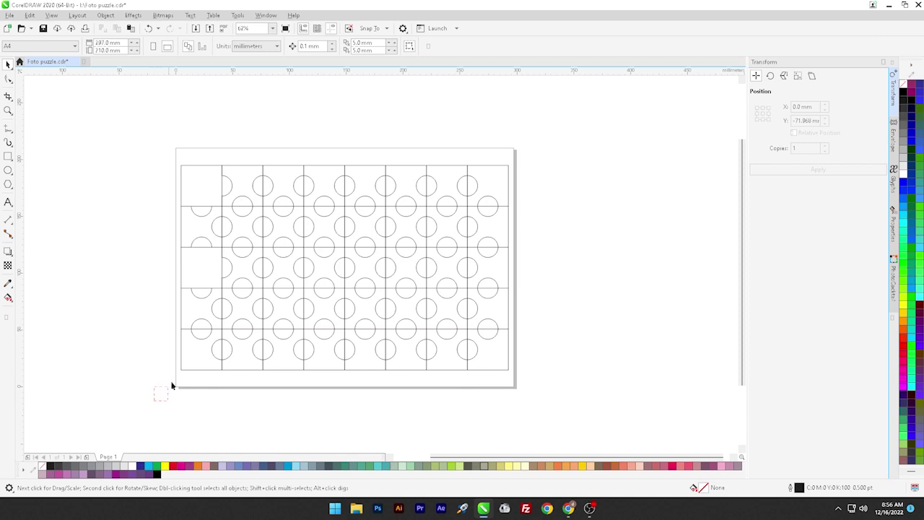
{"action": "left_click_drag", "start_coordinate": [241, 314], "coordinate": [242, 312]}
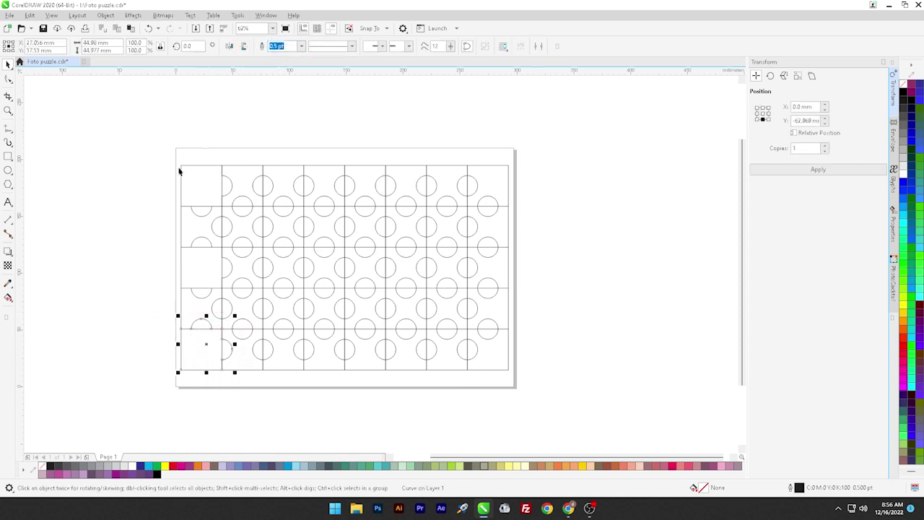
{"action": "key", "text": "Delete"}
Weld the third, fifth and seventh squares of the bottom row with their adjoining circles as separate pieces
{"action": "left_click_drag", "start_coordinate": [247, 390], "coordinate": [316, 317]}
{"action": "left_click", "coordinate": [263, 46]}
{"action": "left_click_drag", "start_coordinate": [330, 393], "coordinate": [401, 318]}
{"action": "left_click", "coordinate": [264, 47]}
{"action": "left_click_drag", "start_coordinate": [412, 400], "coordinate": [483, 318]}
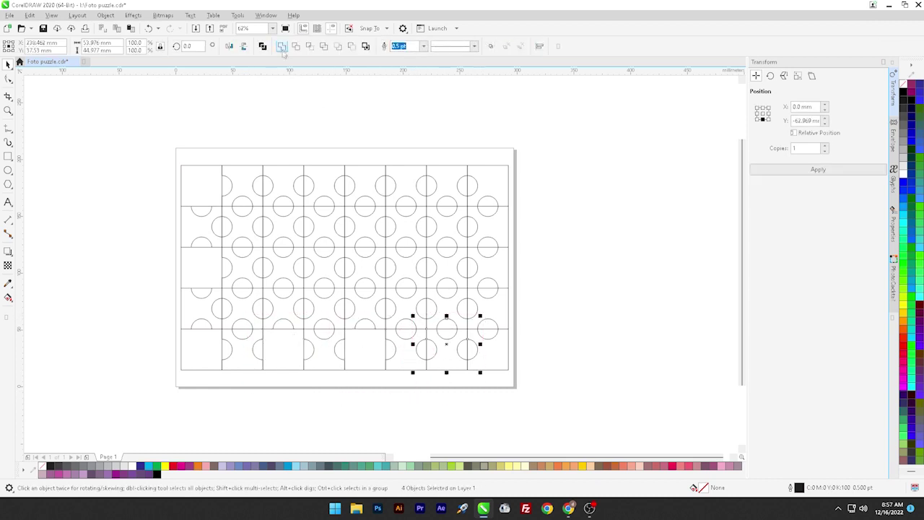
{"action": "left_click", "coordinate": [281, 48]}
Weld the last-column squares in the fourth and second rows with their adjoining circles as separate pieces
{"action": "left_click_drag", "start_coordinate": [449, 344], "coordinate": [449, 345]}
{"action": "left_click", "coordinate": [282, 47]}
{"action": "left_click_drag", "start_coordinate": [531, 188], "coordinate": [449, 264]}
{"action": "left_click", "coordinate": [281, 46]}
Weld the seventh, fifth and third squares of the top row with their adjoining circles as separate pieces
{"action": "left_click", "coordinate": [454, 214]}
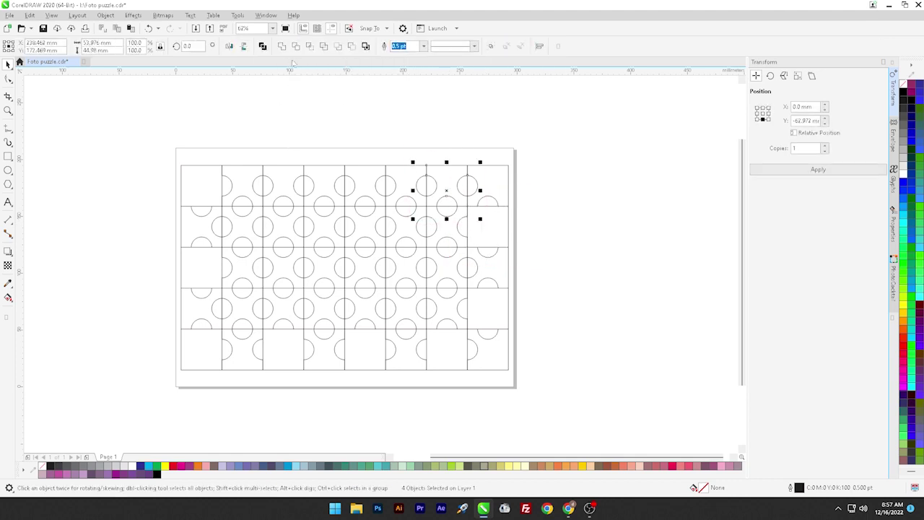
{"action": "left_click_drag", "start_coordinate": [454, 214], "coordinate": [371, 212]}
{"action": "left_click", "coordinate": [282, 47]}
{"action": "left_click_drag", "start_coordinate": [244, 136], "coordinate": [324, 228]}
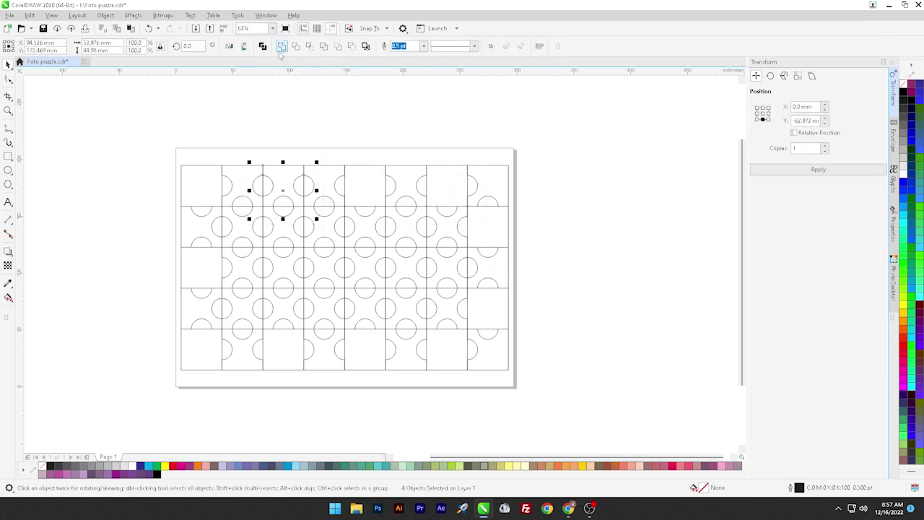
{"action": "left_click", "coordinate": [281, 48]}
{"action": "left_click", "coordinate": [291, 239]}
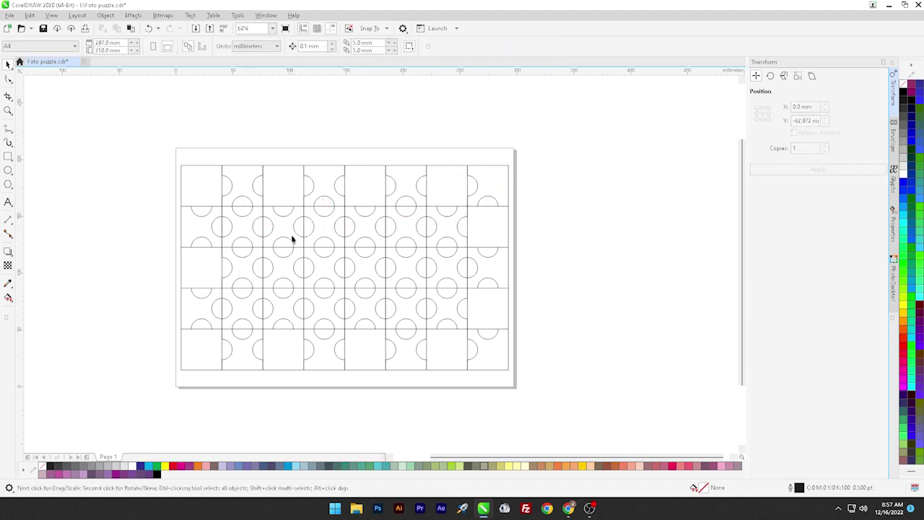
Weld the second-column squares in the second and fourth rows with their surrounding circles as separate pieces
{"action": "left_click", "coordinate": [230, 230]}
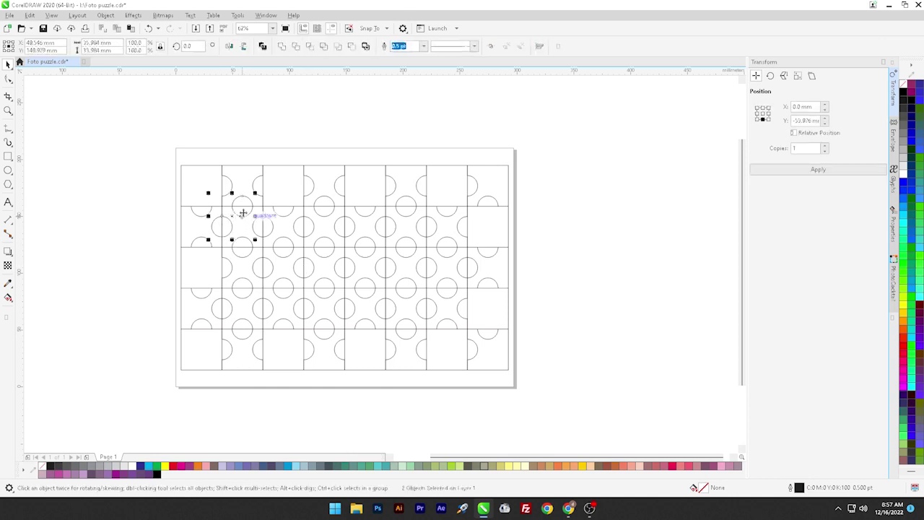
{"action": "left_click", "coordinate": [281, 46]}
{"action": "left_click_drag", "start_coordinate": [241, 227], "coordinate": [127, 223]}
{"action": "key", "text": "ctrl+z"}
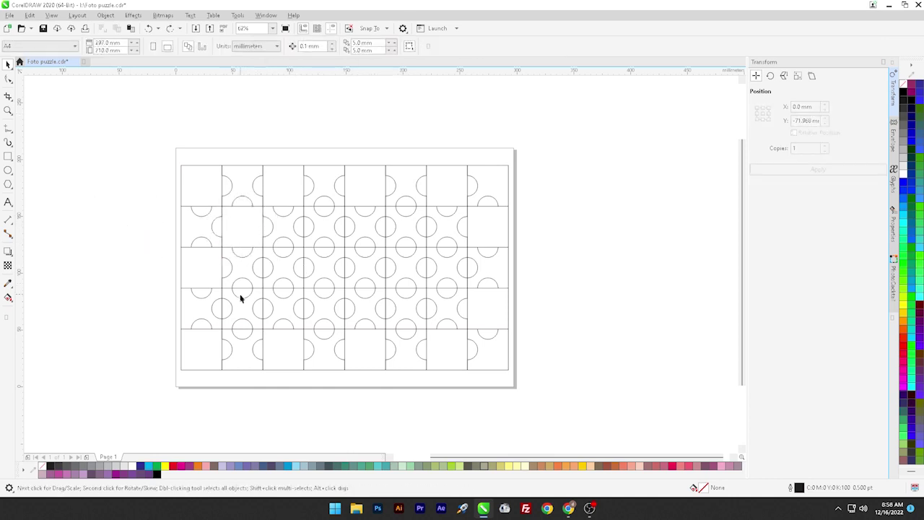
{"action": "left_click", "coordinate": [241, 299]}
{"action": "left_click", "coordinate": [250, 322], "text": "shift"}
{"action": "left_click", "coordinate": [244, 296], "text": "shift"}
{"action": "left_click", "coordinate": [253, 311], "text": "shift"}
{"action": "left_click", "coordinate": [232, 305], "text": "shift"}
{"action": "left_click", "coordinate": [282, 46]}
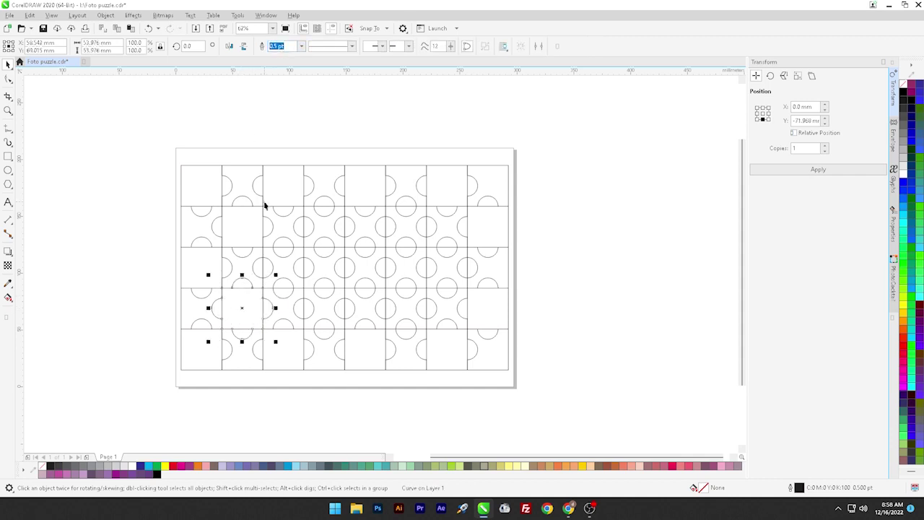
Weld the third-row, third-column square with its four surrounding circles
{"action": "left_click", "coordinate": [272, 267]}
{"action": "left_click", "coordinate": [281, 255], "text": "shift"}
{"action": "left_click", "coordinate": [295, 271], "text": "shift"}
{"action": "left_click", "coordinate": [292, 284], "text": "shift"}
{"action": "left_click", "coordinate": [277, 261], "text": "shift"}
{"action": "left_click", "coordinate": [295, 48]}
Weld the fourth-column squares in the second and fourth rows with their surrounding circles as separate pieces
{"action": "left_click", "coordinate": [319, 216]}
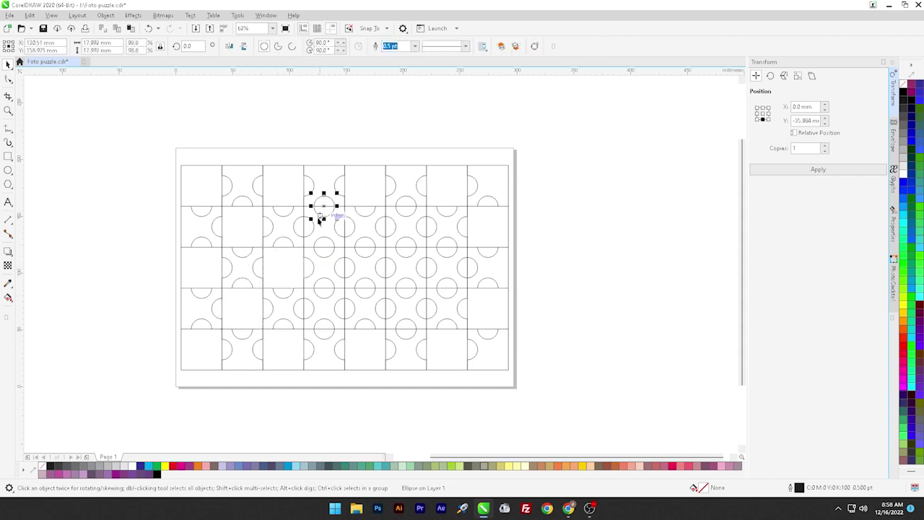
{"action": "left_click", "coordinate": [309, 225], "text": "shift"}
{"action": "left_click", "coordinate": [325, 242], "text": "shift"}
{"action": "left_click", "coordinate": [338, 225], "text": "shift"}
{"action": "left_click", "coordinate": [320, 220], "text": "shift"}
{"action": "left_click", "coordinate": [282, 46]}
{"action": "left_click", "coordinate": [320, 282]}
{"action": "left_click", "coordinate": [332, 301], "text": "shift"}
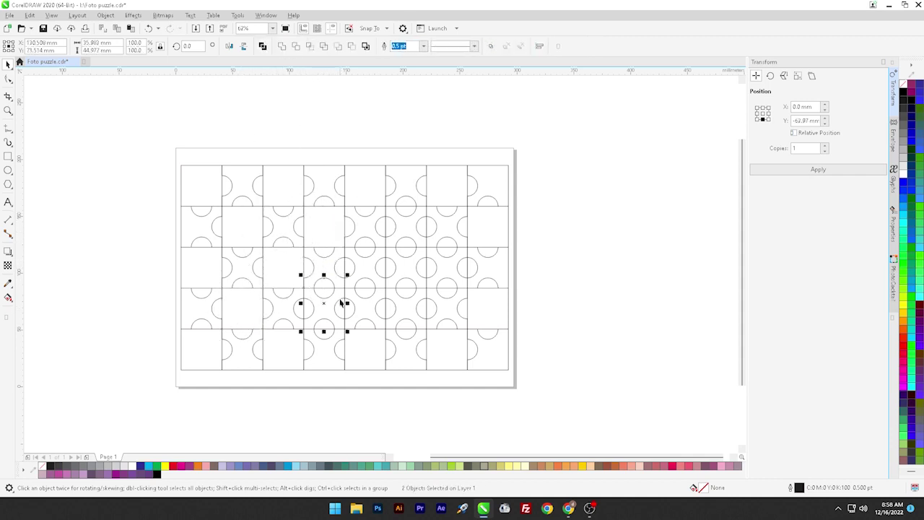
{"action": "left_click", "coordinate": [340, 302], "text": "shift"}
{"action": "left_click", "coordinate": [325, 320], "text": "shift"}
{"action": "left_click", "coordinate": [312, 309], "text": "shift"}
{"action": "left_click", "coordinate": [281, 46]}
Weld the third-row, fifth-column square with its four surrounding circles
{"action": "left_click", "coordinate": [351, 265]}
{"action": "left_click", "coordinate": [368, 257], "text": "shift"}
{"action": "left_click", "coordinate": [376, 265], "text": "shift"}
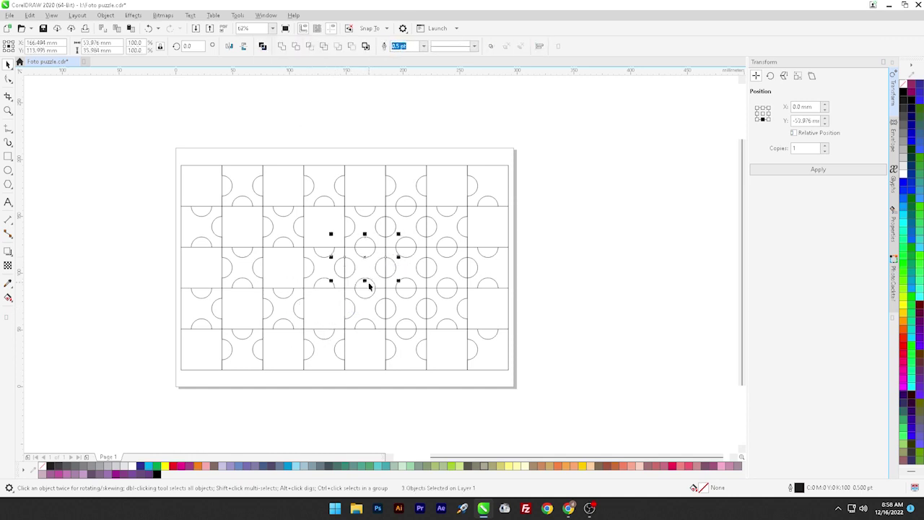
{"action": "left_click", "coordinate": [369, 287], "text": "shift"}
{"action": "left_click", "coordinate": [370, 261], "text": "shift"}
{"action": "left_click", "coordinate": [282, 47]}
Weld the sixth-column squares in the second and fourth rows with their surrounding circles as separate pieces
{"action": "left_click", "coordinate": [409, 213]}
{"action": "left_click", "coordinate": [393, 226], "text": "shift"}
{"action": "left_click", "coordinate": [400, 239], "text": "shift"}
{"action": "left_click", "coordinate": [418, 224], "text": "shift"}
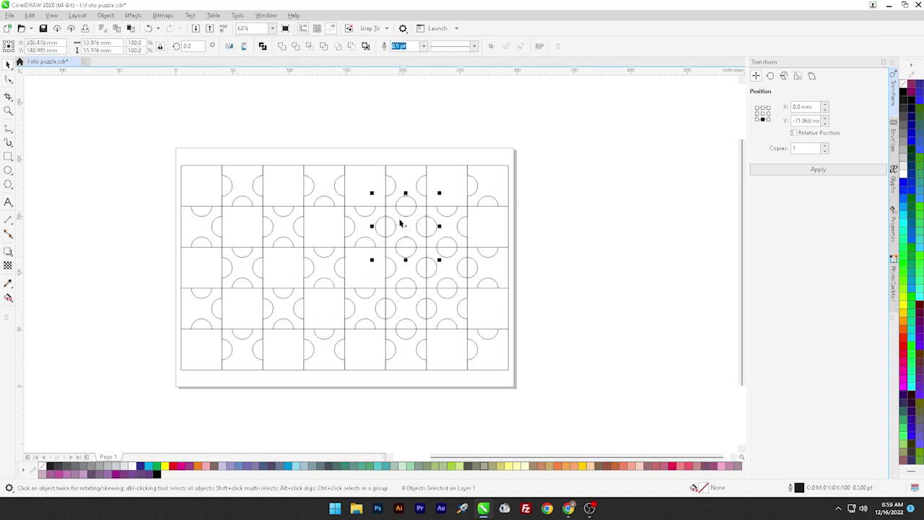
{"action": "key", "text": "ctrl+l"}
{"action": "left_click_drag", "start_coordinate": [400, 224], "coordinate": [403, 306]}
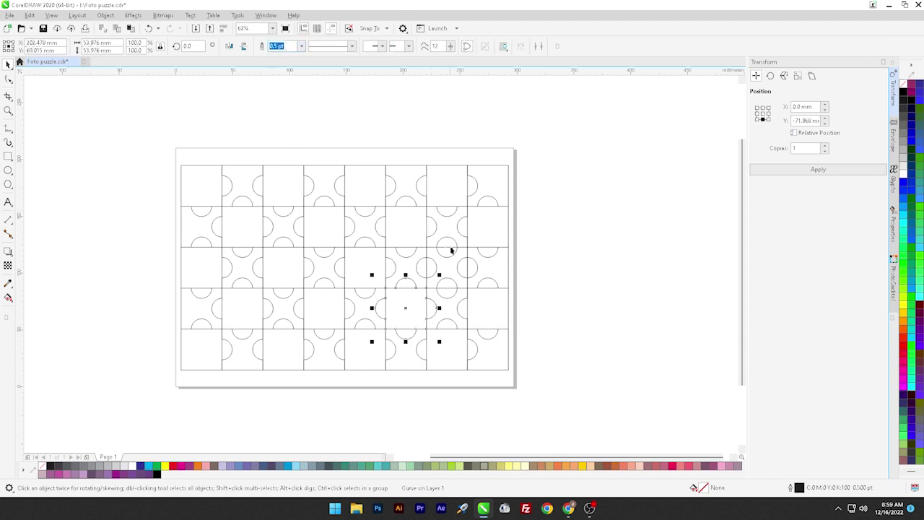
Weld the third-row, seventh-column square with its four surrounding circles
{"action": "left_click", "coordinate": [451, 247]}
{"action": "left_click", "coordinate": [434, 264], "text": "shift"}
{"action": "left_click", "coordinate": [445, 281], "text": "shift"}
{"action": "left_click", "coordinate": [459, 262], "text": "shift"}
{"action": "left_click", "coordinate": [441, 261], "text": "shift"}
{"action": "left_click", "coordinate": [282, 46]}
{"action": "key", "text": "Escape"}
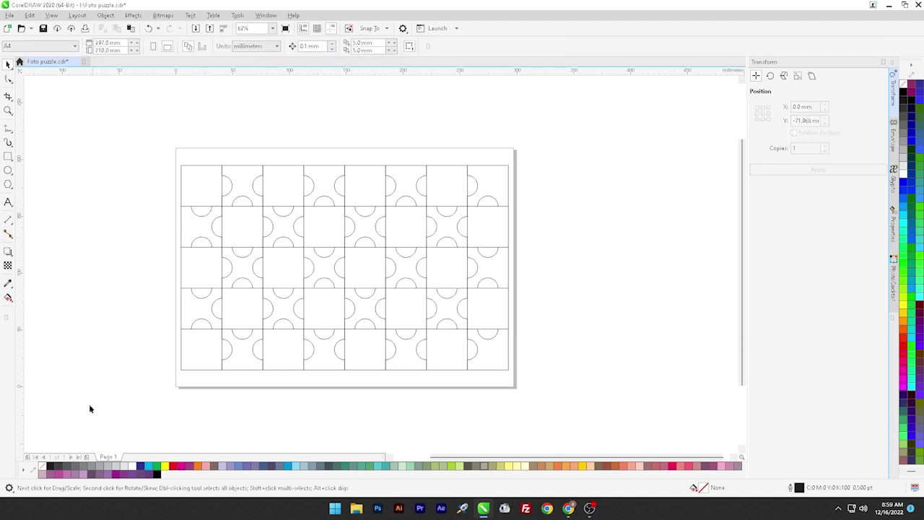
Select all the welded pieces across the grid and fill them with 10% black
{"action": "left_click", "coordinate": [205, 189]}
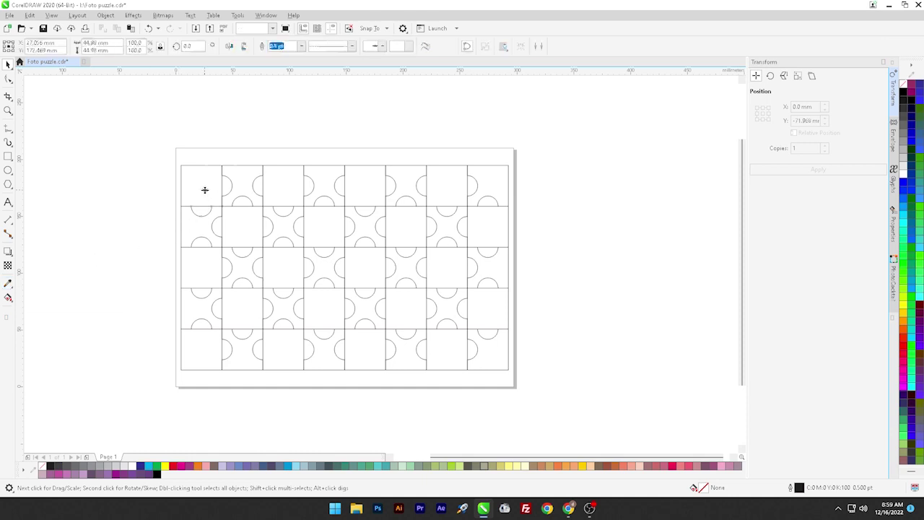
{"action": "left_click", "coordinate": [202, 266], "text": "shift"}
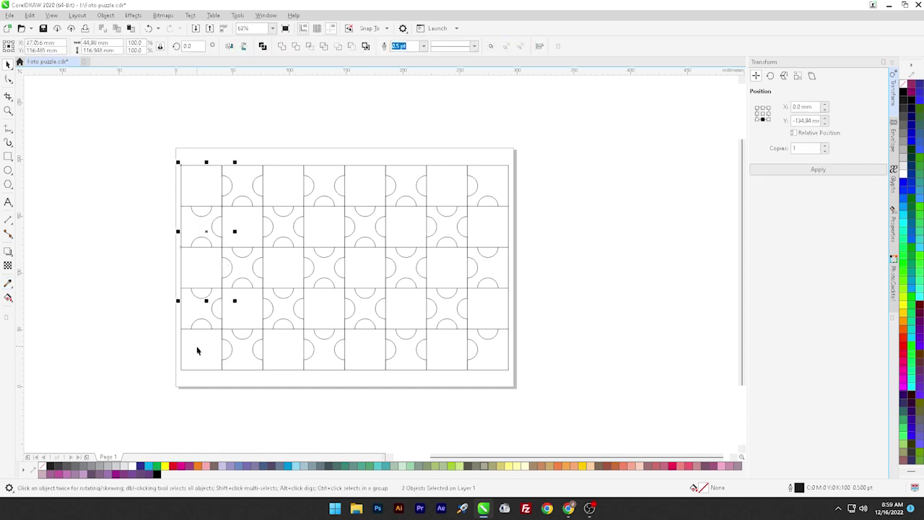
{"action": "left_click", "coordinate": [192, 260], "text": "shift"}
{"action": "left_click", "coordinate": [195, 268], "text": "shift"}
{"action": "left_click", "coordinate": [205, 345], "text": "shift"}
{"action": "left_click", "coordinate": [241, 310], "text": "shift"}
{"action": "left_click", "coordinate": [235, 227], "text": "shift"}
{"action": "left_click", "coordinate": [272, 199], "text": "shift"}
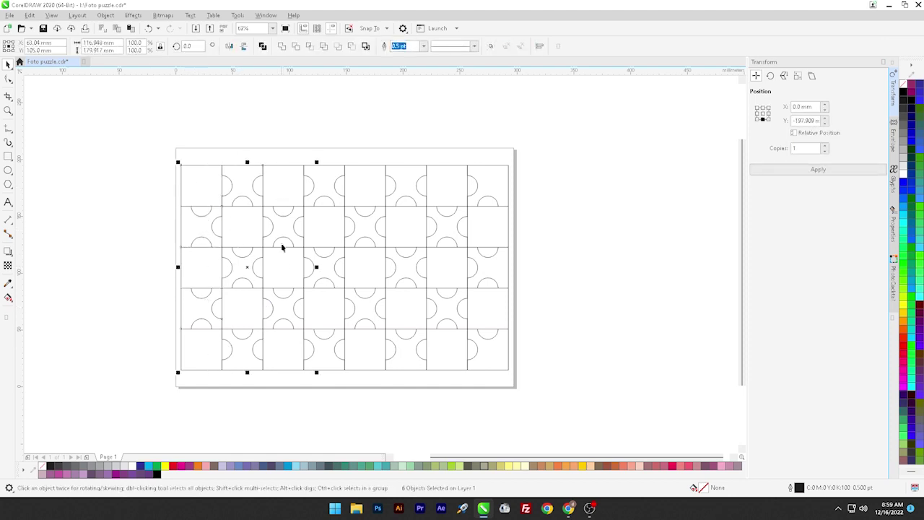
{"action": "left_click", "coordinate": [323, 313], "text": "shift"}
{"action": "left_click", "coordinate": [355, 262], "text": "shift"}
{"action": "left_click", "coordinate": [397, 241], "text": "shift"}
{"action": "left_click", "coordinate": [407, 324], "text": "shift"}
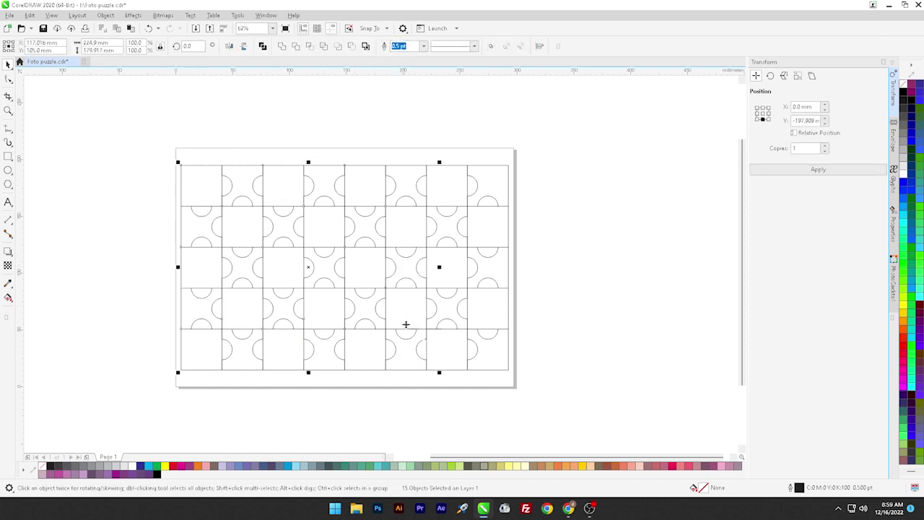
{"action": "left_click", "coordinate": [447, 347], "text": "shift"}
{"action": "left_click", "coordinate": [488, 312], "text": "shift"}
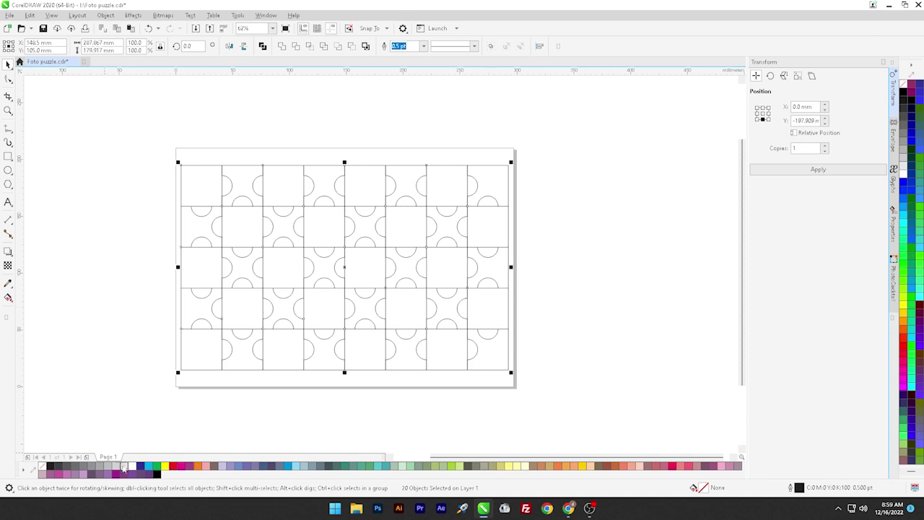
{"action": "left_click", "coordinate": [124, 466]}
{"action": "left_click", "coordinate": [107, 308]}
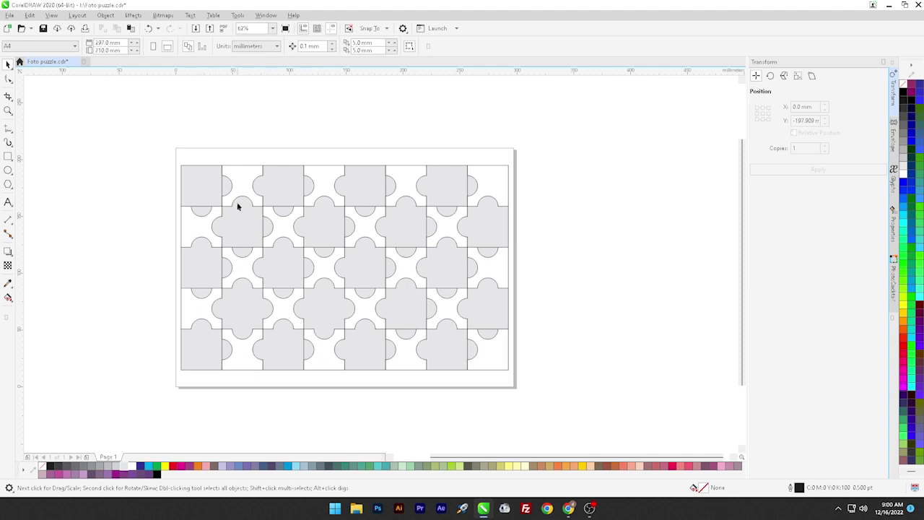
Trim the first-column white square in the second row with the grey pieces above and below it
{"action": "left_click", "coordinate": [200, 191]}
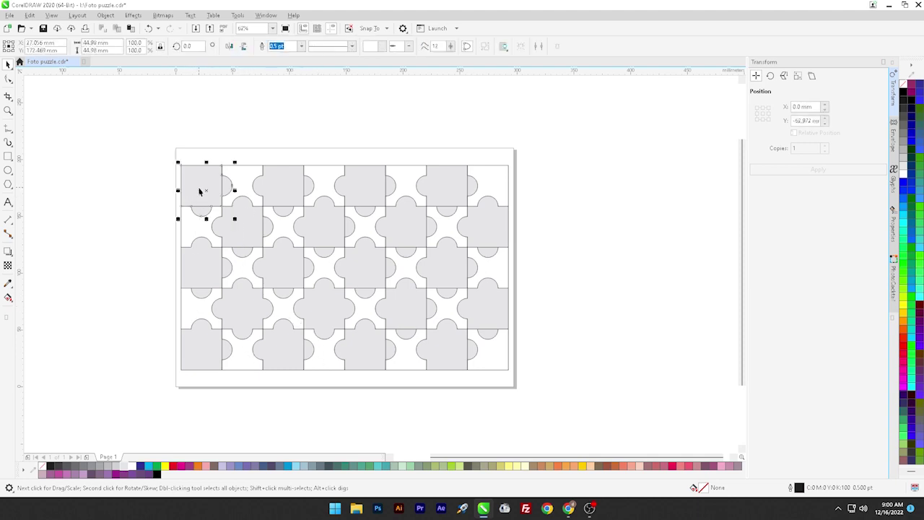
{"action": "left_click", "coordinate": [191, 234], "text": "shift"}
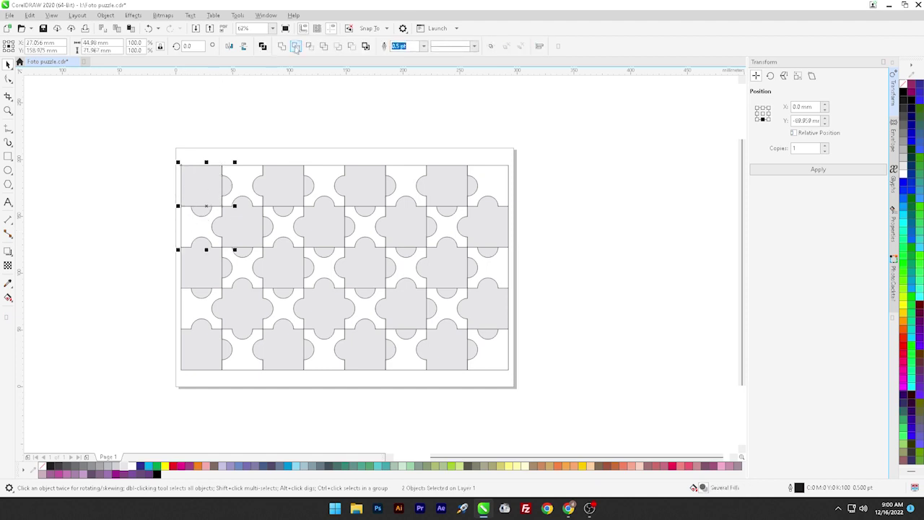
{"action": "left_click", "coordinate": [296, 47]}
{"action": "left_click", "coordinate": [202, 267]}
{"action": "left_click", "coordinate": [202, 226], "text": "shift"}
{"action": "left_click", "coordinate": [296, 46]}
{"action": "left_click", "coordinate": [130, 258]}
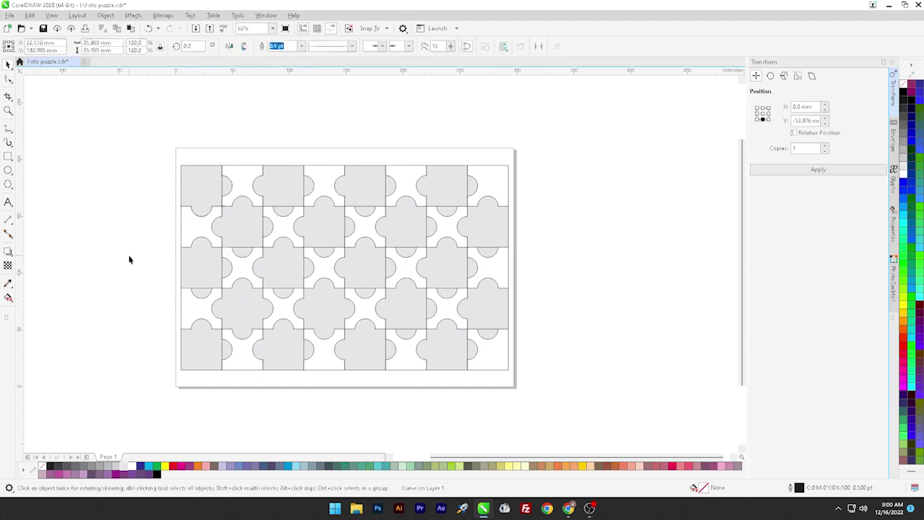
Trim the first-column white square in the fourth row with the grey pieces above and below it
{"action": "left_click", "coordinate": [195, 267]}
{"action": "left_click", "coordinate": [195, 308], "text": "shift"}
{"action": "left_click", "coordinate": [297, 46]}
{"action": "left_click", "coordinate": [188, 351]}
{"action": "left_click", "coordinate": [195, 312], "text": "shift"}
{"action": "left_click", "coordinate": [296, 46]}
Trim the top row's second square with the grey pieces on both sides of it
{"action": "left_click", "coordinate": [245, 123]}
{"action": "left_click", "coordinate": [215, 193]}
{"action": "left_click", "coordinate": [239, 181], "text": "shift"}
{"action": "left_click", "coordinate": [296, 46]}
{"action": "left_click", "coordinate": [231, 230]}
{"action": "left_click", "coordinate": [282, 184]}
{"action": "left_click", "coordinate": [246, 180], "text": "shift"}
{"action": "left_click", "coordinate": [296, 46]}
Trim the top row's fourth, sixth and eighth squares with the grey pieces beside them
{"action": "left_click", "coordinate": [285, 185]}
{"action": "left_click", "coordinate": [322, 184], "text": "shift"}
{"action": "left_click", "coordinate": [296, 46]}
{"action": "left_click", "coordinate": [363, 185]}
{"action": "left_click", "coordinate": [325, 185], "text": "shift"}
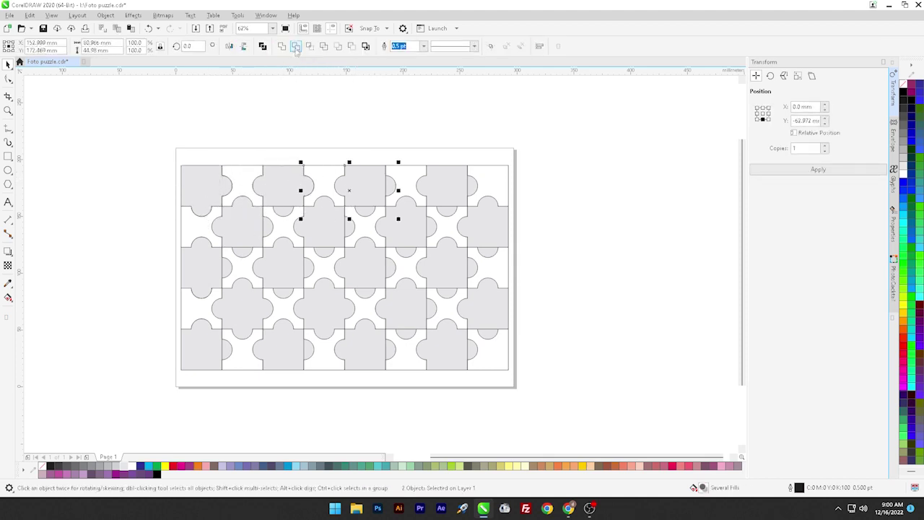
{"action": "key", "text": "Tab"}
{"action": "key", "text": "Tab"}
{"action": "key", "text": "Tab"}
{"action": "key", "text": "Tab"}
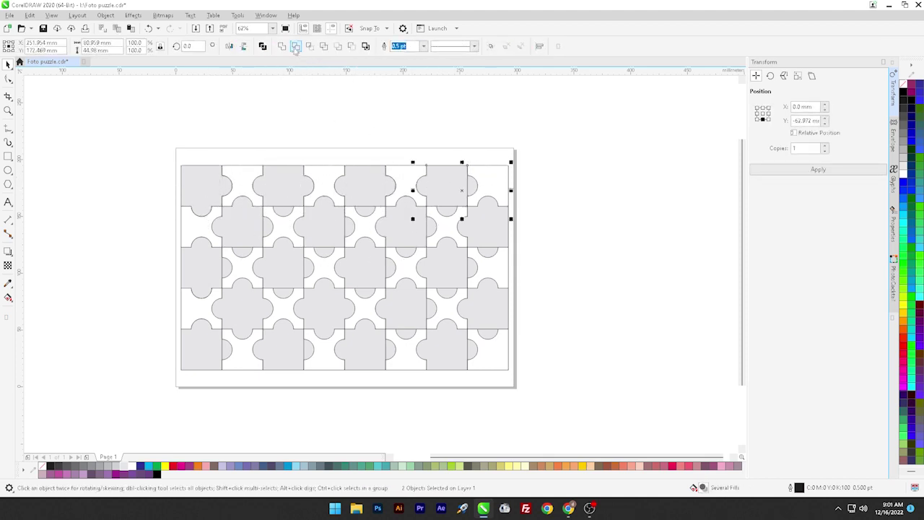
Trim the last-column white squares in the upper rows with the grey pieces above and below them
{"action": "key", "text": "Tab"}
{"action": "key", "text": "Tab"}
{"action": "key", "text": "Tab"}
{"action": "key", "text": "Tab"}
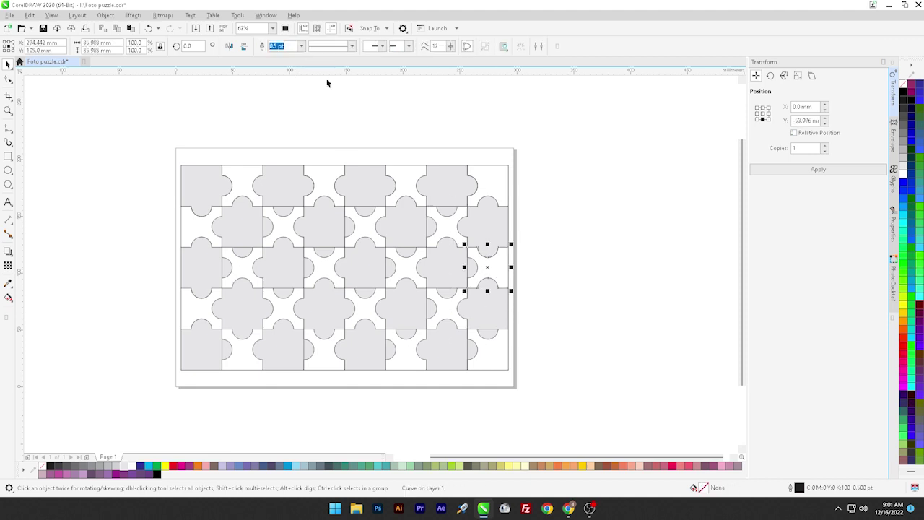
Trim the white squares along the bottom row with the grey pieces beside them, working from the last column to the first
{"action": "key", "text": "Tab"}
{"action": "key", "text": "Tab"}
{"action": "key", "text": "Tab"}
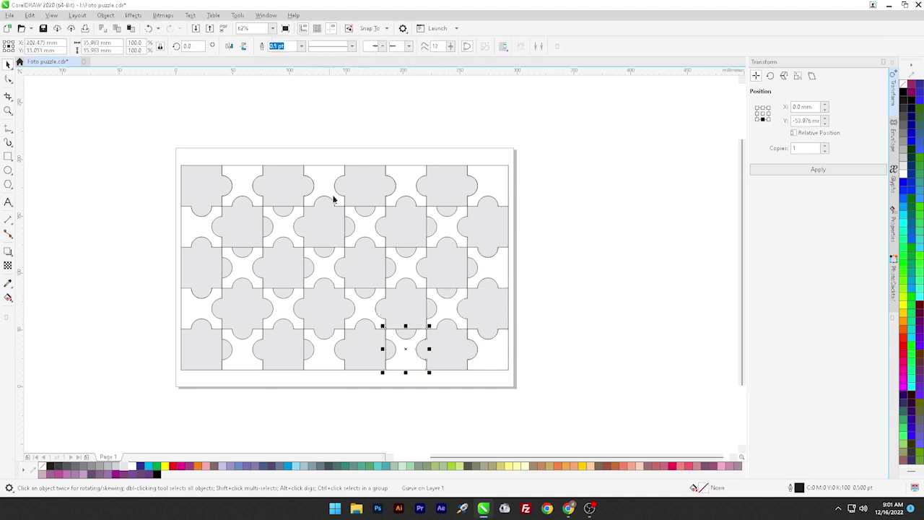
{"action": "key", "text": "Tab"}
{"action": "key", "text": "Tab"}
{"action": "key", "text": "Tab"}
{"action": "key", "text": "Tab"}
{"action": "key", "text": "Tab"}
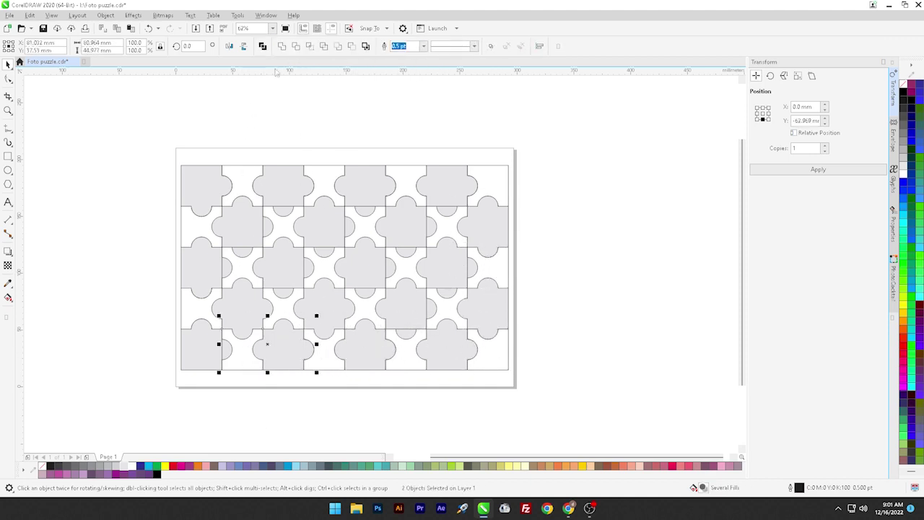
{"action": "left_click", "coordinate": [143, 287]}
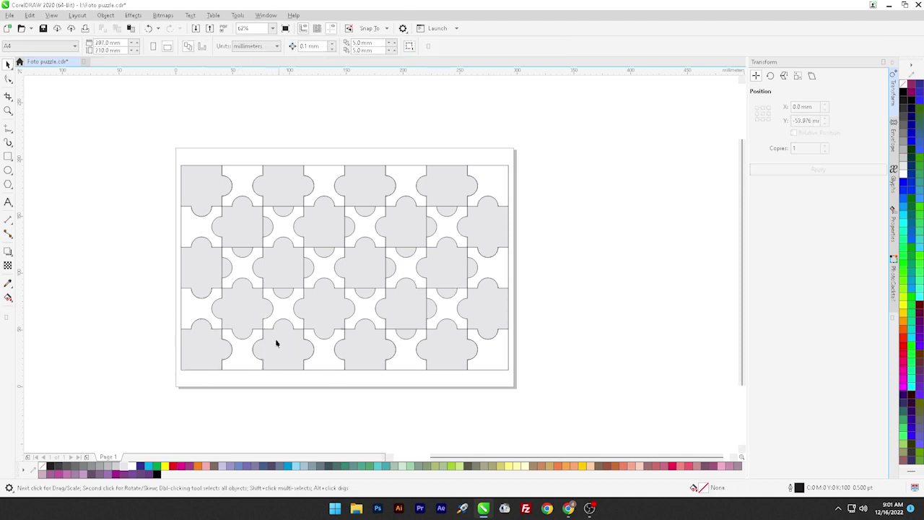
Trim the fourth-row first-column square and the bottom-row second-column square with the fourth-row second-column grey piece
{"action": "left_click_drag", "start_coordinate": [197, 315], "coordinate": [144, 322]}
{"action": "key", "text": "ctrl+z"}
{"action": "left_click", "coordinate": [238, 308]}
{"action": "left_click", "coordinate": [209, 304], "text": "shift"}
{"action": "left_click", "coordinate": [295, 46]}
{"action": "left_click", "coordinate": [243, 311]}
{"action": "left_click", "coordinate": [243, 352], "text": "shift"}
{"action": "left_click", "coordinate": [295, 46]}
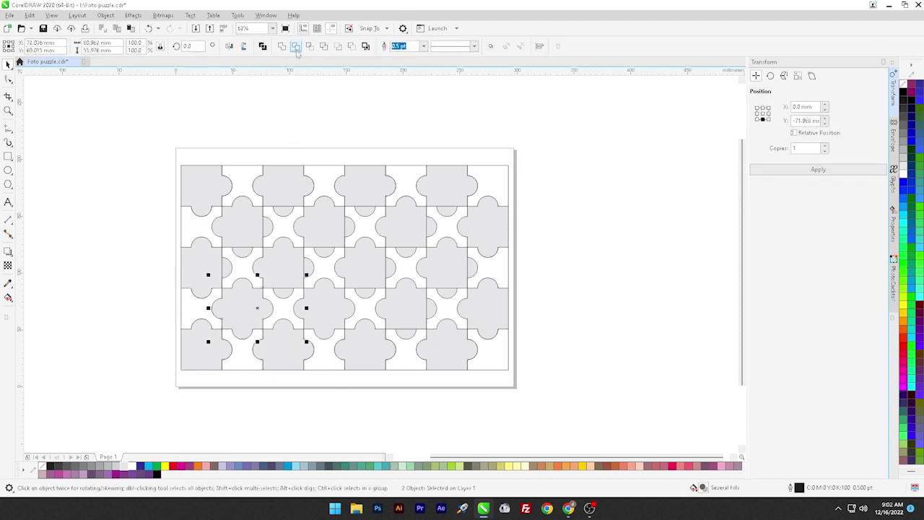
Trim the remaining white squares around the second-column grey pieces in the second and fourth rows
{"action": "key", "text": "Tab"}
{"action": "key", "text": "Tab"}
{"action": "key", "text": "Tab"}
{"action": "key", "text": "Tab"}
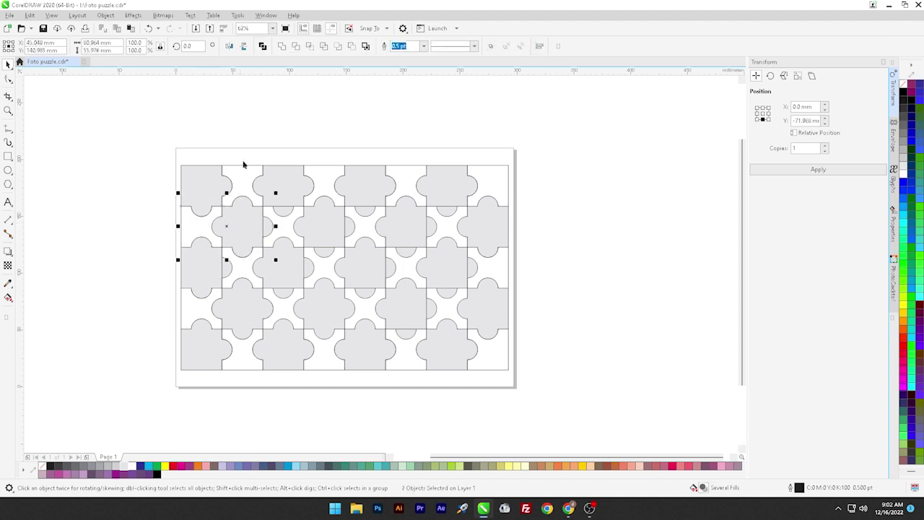
Trim the white squares around the third-row, third-column grey piece with that piece
{"action": "key", "text": "Tab"}
{"action": "key", "text": "Tab"}
{"action": "key", "text": "Tab"}
{"action": "key", "text": "Tab"}
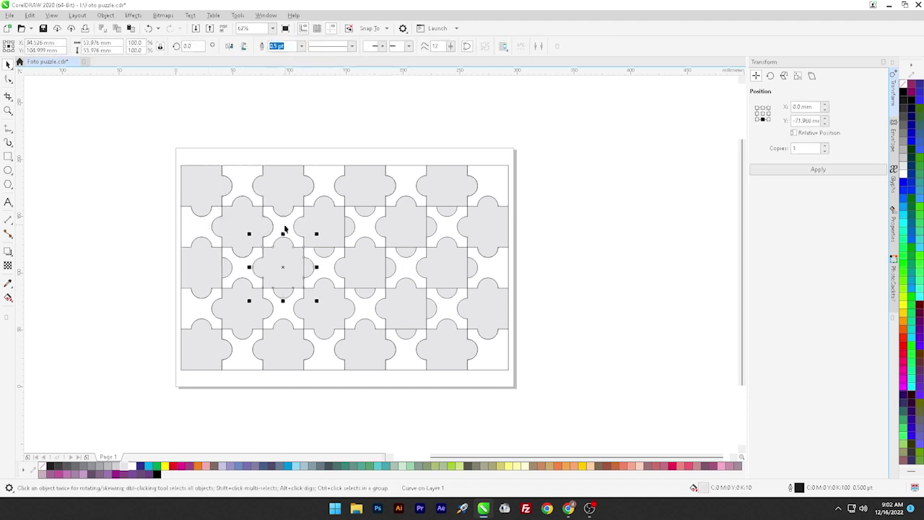
{"action": "key", "text": "Tab"}
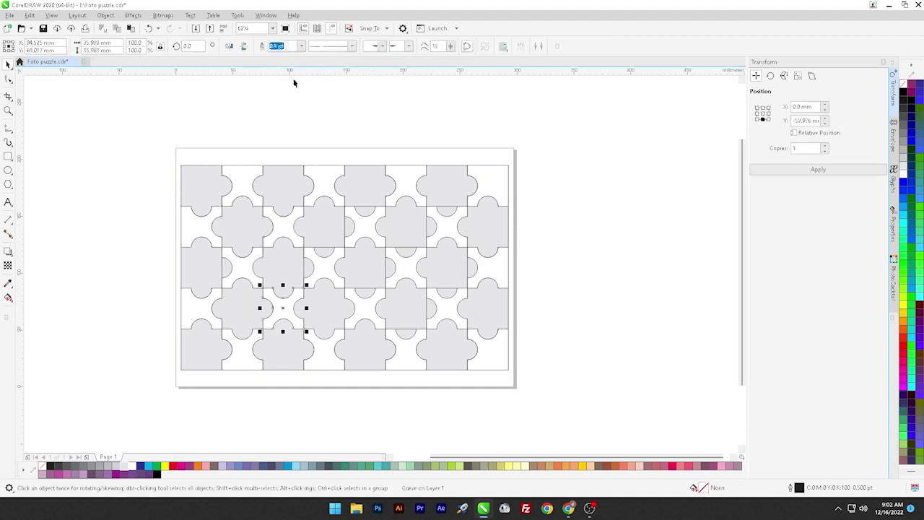
Trim the white squares around the fourth-column grey pieces in the second and fourth rows
{"action": "key", "text": "Tab"}
{"action": "key", "text": "Tab"}
{"action": "key", "text": "Tab"}
{"action": "key", "text": "Tab"}
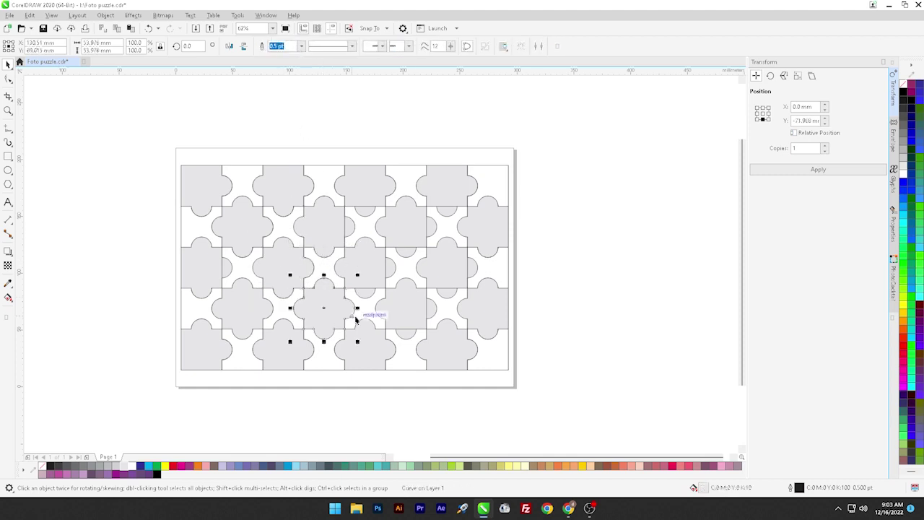
Trim the white squares around the third-row fifth-column and fourth-row sixth-column grey pieces
{"action": "key", "text": "Tab"}
{"action": "key", "text": "Tab"}
{"action": "key", "text": "Tab"}
{"action": "key", "text": "Tab"}
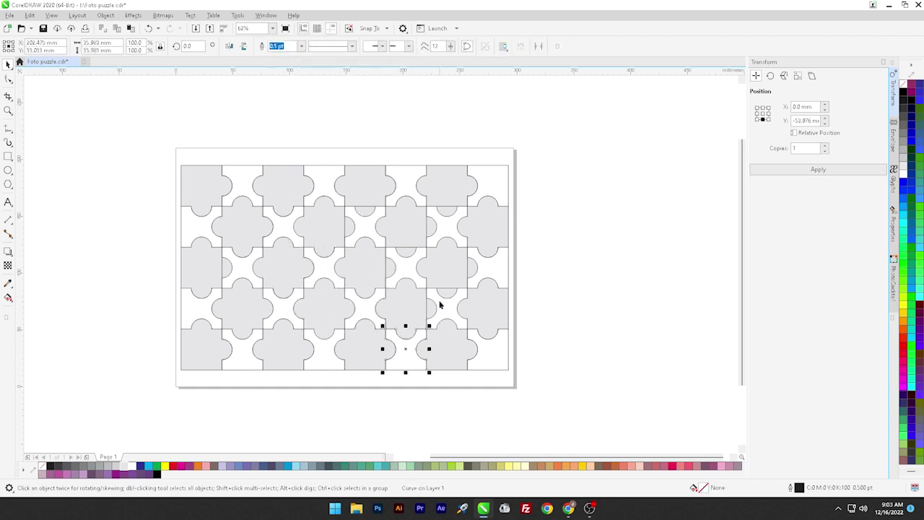
{"action": "key", "text": "Tab"}
{"action": "key", "text": "Tab"}
{"action": "key", "text": "Tab"}
{"action": "key", "text": "Tab"}
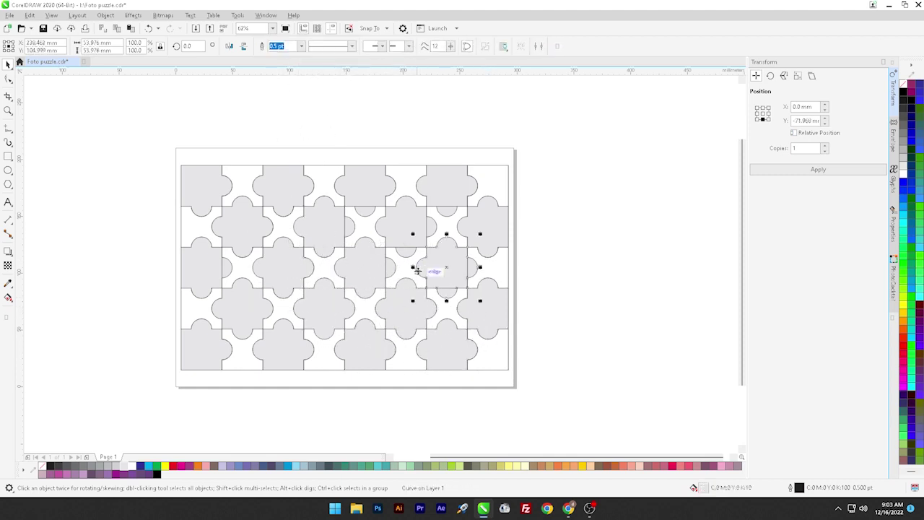
Trim the white squares adjoining the third-row seventh-column grey piece, and the second-row seventh-column square with the last-column piece
{"action": "left_click", "coordinate": [445, 309], "text": "shift"}
{"action": "left_click", "coordinate": [295, 46]}
{"action": "left_click", "coordinate": [442, 261]}
{"action": "left_click", "coordinate": [491, 270], "text": "shift"}
{"action": "left_click", "coordinate": [295, 46]}
{"action": "left_click", "coordinate": [452, 264]}
{"action": "left_click", "coordinate": [449, 228], "text": "shift"}
{"action": "left_click", "coordinate": [295, 46]}
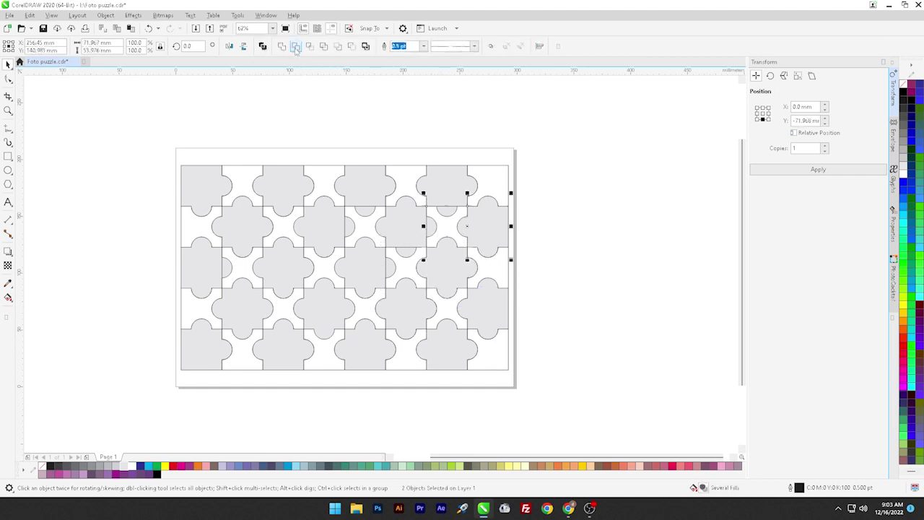
{"action": "left_click", "coordinate": [295, 47]}
Trim the second-row, fifth-column white square with its adjoining grey pieces
{"action": "left_click", "coordinate": [387, 259]}
{"action": "left_click", "coordinate": [366, 232], "text": "shift"}
{"action": "left_click", "coordinate": [296, 47]}
{"action": "left_click", "coordinate": [363, 215]}
{"action": "left_click", "coordinate": [365, 224], "text": "shift"}
{"action": "left_click", "coordinate": [295, 46]}
Select several of the trimmed white pieces one after another to check their outlines
{"action": "left_click", "coordinate": [283, 235]}
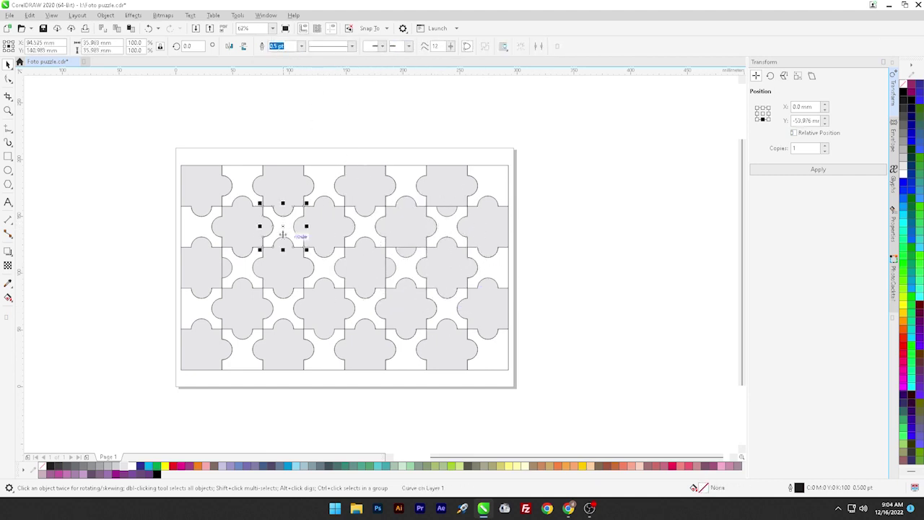
{"action": "left_click", "coordinate": [327, 267]}
{"action": "left_click", "coordinate": [363, 307]}
{"action": "left_click", "coordinate": [203, 304]}
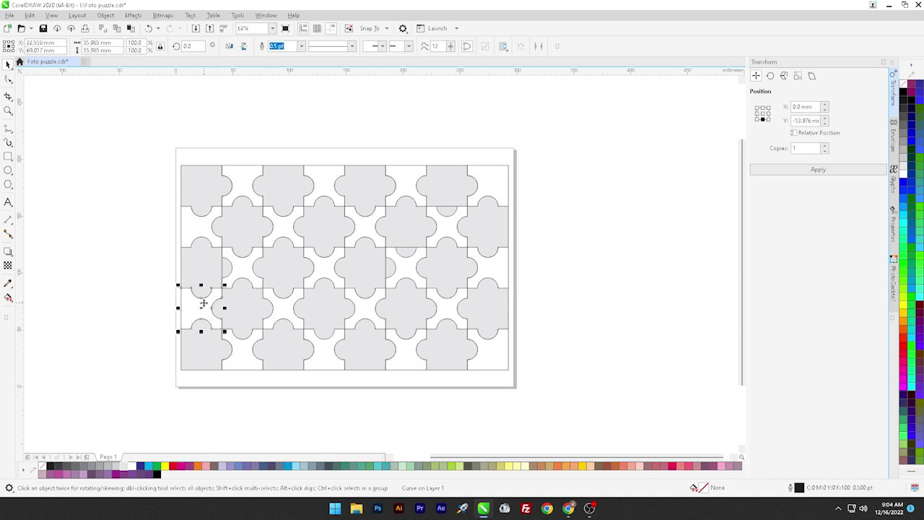
Trim the fourth-row third-column white square with its adjoining grey pieces, and the third-row second-column square with the third-row first-column piece
{"action": "left_click", "coordinate": [264, 291]}
{"action": "left_click", "coordinate": [283, 327]}
{"action": "left_click", "coordinate": [281, 299], "text": "shift"}
{"action": "left_click", "coordinate": [295, 46]}
{"action": "left_click", "coordinate": [318, 309]}
{"action": "left_click", "coordinate": [287, 306], "text": "shift"}
{"action": "left_click", "coordinate": [295, 46]}
{"action": "left_click", "coordinate": [214, 275]}
{"action": "left_click", "coordinate": [241, 270], "text": "shift"}
{"action": "left_click", "coordinate": [295, 46]}
Pull several white pieces along the first, fourth and fifth rows slightly out of place to check their outlines, undoing each move
{"action": "left_click_drag", "start_coordinate": [246, 192], "coordinate": [245, 183]}
{"action": "key", "text": "ctrl+z"}
{"action": "left_click_drag", "start_coordinate": [222, 329], "coordinate": [212, 325]}
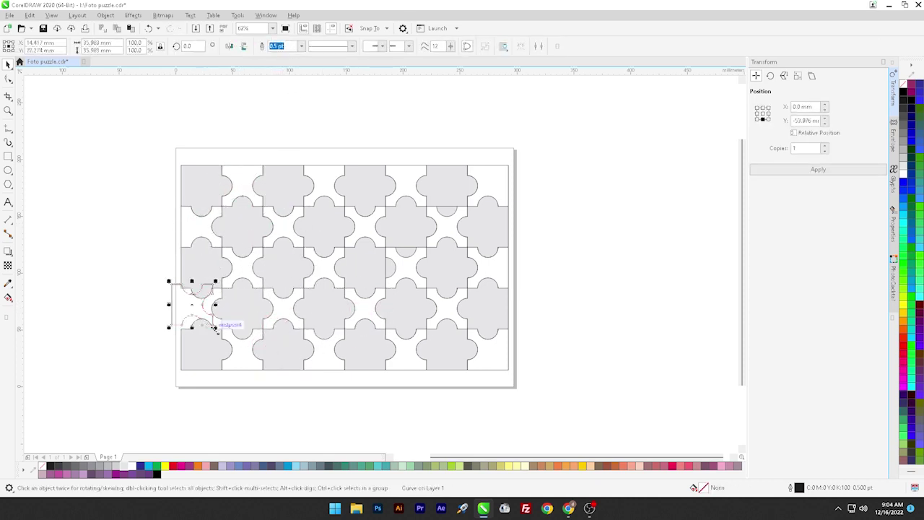
{"action": "key", "text": "ctrl+z"}
{"action": "left_click_drag", "start_coordinate": [324, 330], "coordinate": [326, 337]}
{"action": "key", "text": "ctrl+z"}
{"action": "left_click", "coordinate": [391, 341]}
{"action": "left_click_drag", "start_coordinate": [489, 187], "coordinate": [494, 184]}
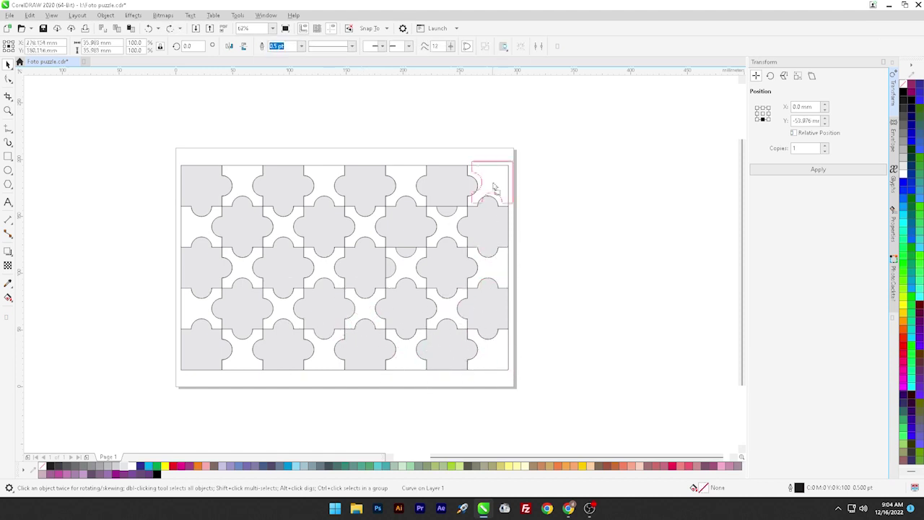
{"action": "key", "text": "ctrl+z"}
Trim the second-row seventh-column and third-row sixth-column white squares with their adjoining grey pieces
{"action": "left_click", "coordinate": [449, 191]}
{"action": "left_click", "coordinate": [447, 228], "text": "shift"}
{"action": "left_click", "coordinate": [295, 47]}
{"action": "left_click", "coordinate": [406, 226]}
{"action": "left_click", "coordinate": [406, 261], "text": "shift"}
{"action": "left_click", "coordinate": [295, 46]}
{"action": "left_click_drag", "start_coordinate": [404, 268], "coordinate": [408, 272]}
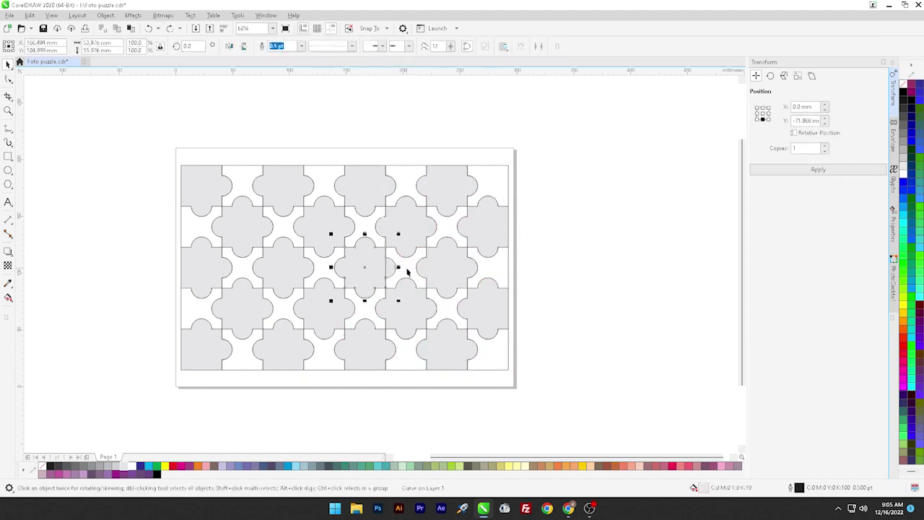
{"action": "left_click", "coordinate": [388, 268]}
Check the cutouts of the white pieces across the first four rows by moving each one slightly and undoing it
{"action": "left_click_drag", "start_coordinate": [324, 268], "coordinate": [344, 284]}
{"action": "key", "text": "ctrl+z"}
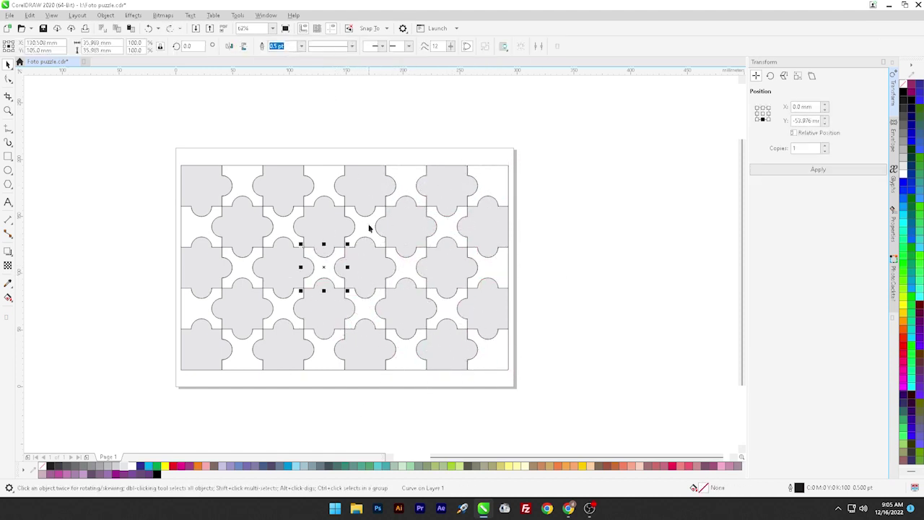
{"action": "left_click_drag", "start_coordinate": [364, 227], "coordinate": [371, 239]}
{"action": "key", "text": "ctrl+z"}
{"action": "left_click_drag", "start_coordinate": [323, 186], "coordinate": [329, 199]}
{"action": "key", "text": "ctrl+z"}
{"action": "left_click_drag", "start_coordinate": [286, 228], "coordinate": [292, 238]}
{"action": "key", "text": "ctrl+z"}
{"action": "left_click_drag", "start_coordinate": [283, 308], "coordinate": [293, 312]}
{"action": "key", "text": "ctrl+z"}
{"action": "left_click_drag", "start_coordinate": [365, 308], "coordinate": [373, 317]}
{"action": "key", "text": "ctrl+z"}
{"action": "left_click_drag", "start_coordinate": [406, 268], "coordinate": [413, 276]}
{"action": "key", "text": "ctrl+z"}
{"action": "left_click_drag", "start_coordinate": [444, 309], "coordinate": [447, 313]}
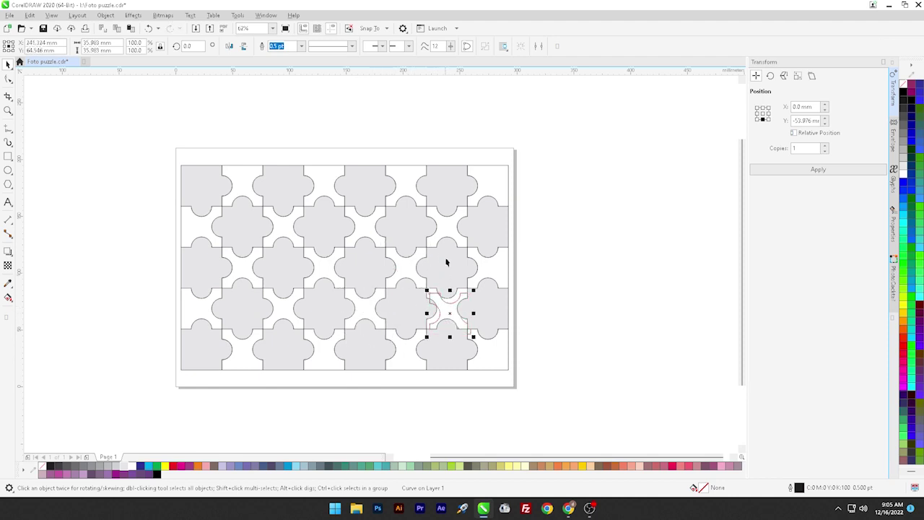
{"action": "left_click_drag", "start_coordinate": [284, 230], "coordinate": [282, 228]}
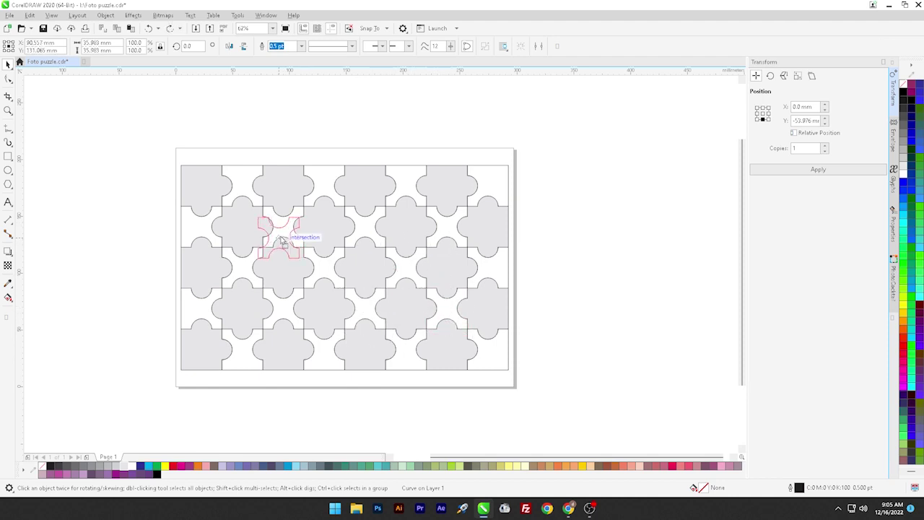
{"action": "left_click", "coordinate": [125, 263]}
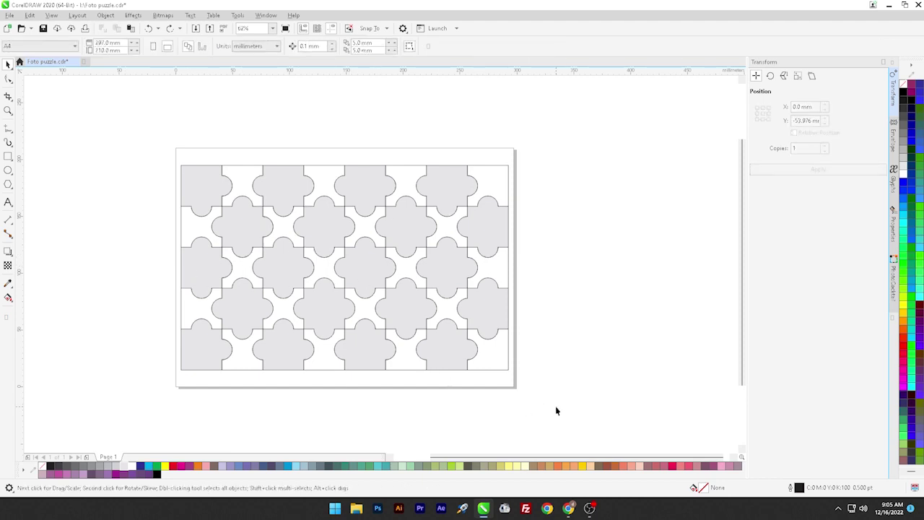
Fill all the puzzle pieces with white
{"action": "left_click_drag", "start_coordinate": [556, 407], "coordinate": [303, 258]}
{"action": "left_click_drag", "start_coordinate": [162, 161], "coordinate": [161, 162]}
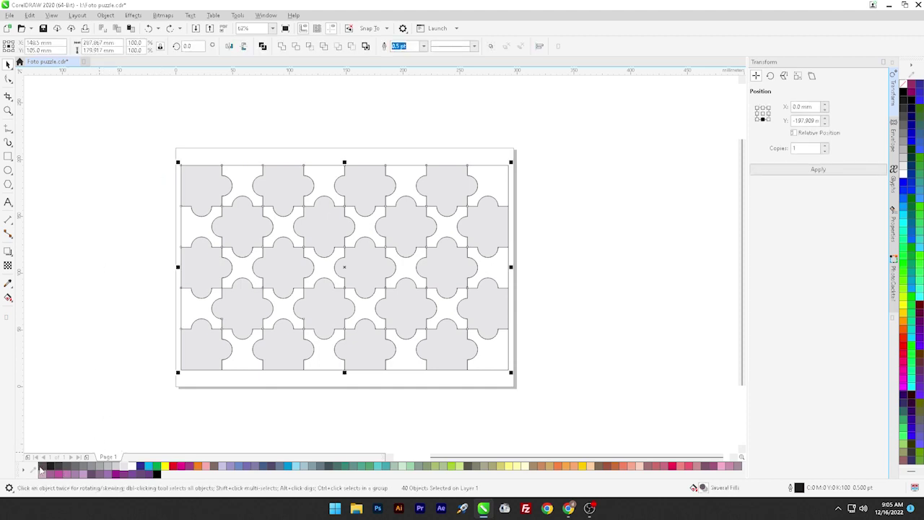
{"action": "left_click", "coordinate": [131, 466]}
{"action": "left_click", "coordinate": [116, 406]}
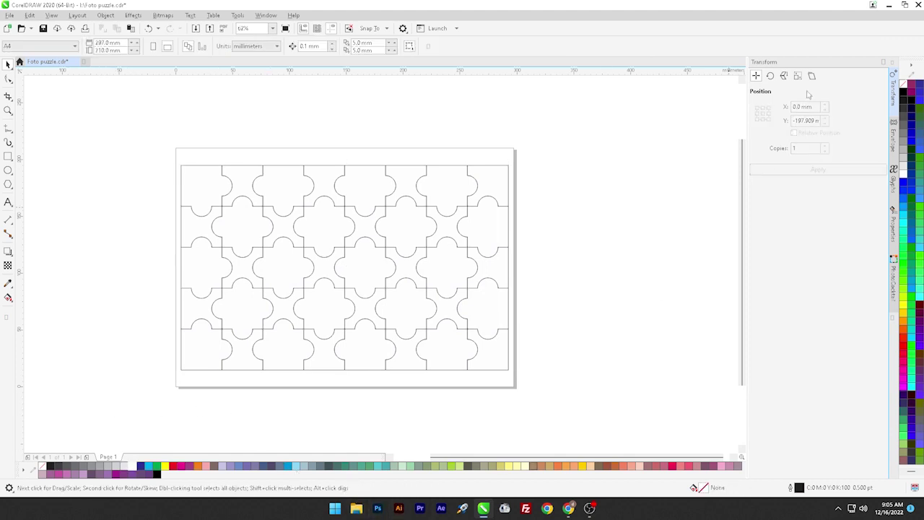
Import the eagle photo from the desktop's Foto puzzle folder and scale it to about 241 mm wide beside the page
{"action": "left_click", "coordinate": [890, 6]}
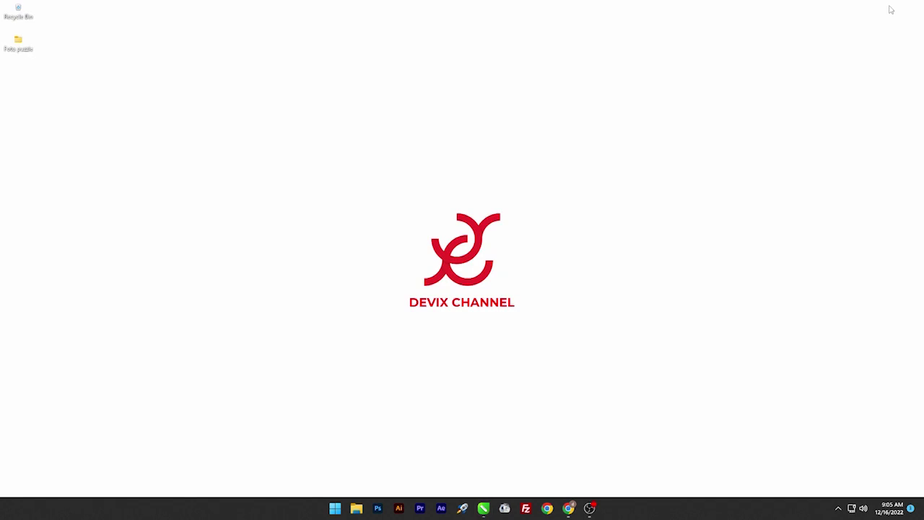
{"action": "double_click", "coordinate": [18, 42]}
{"action": "left_click_drag", "start_coordinate": [234, 157], "coordinate": [594, 341]}
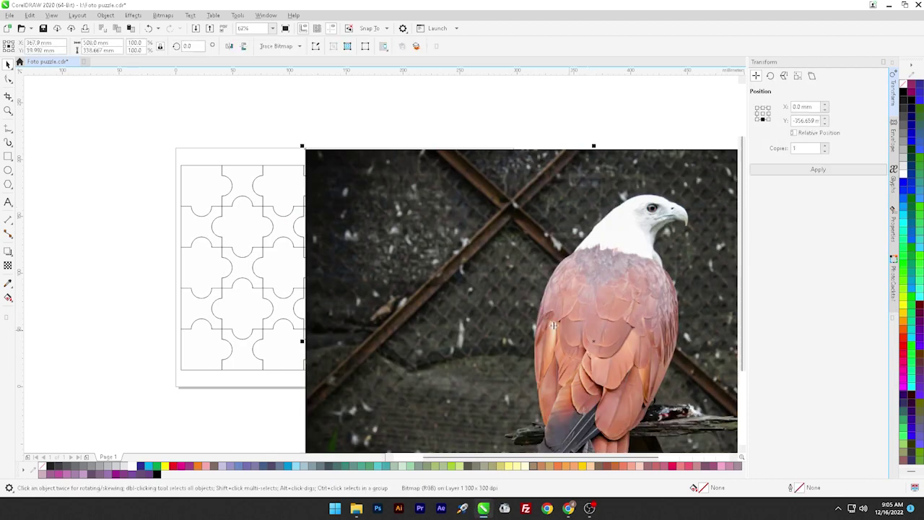
{"action": "left_click_drag", "start_coordinate": [303, 146], "coordinate": [609, 352]}
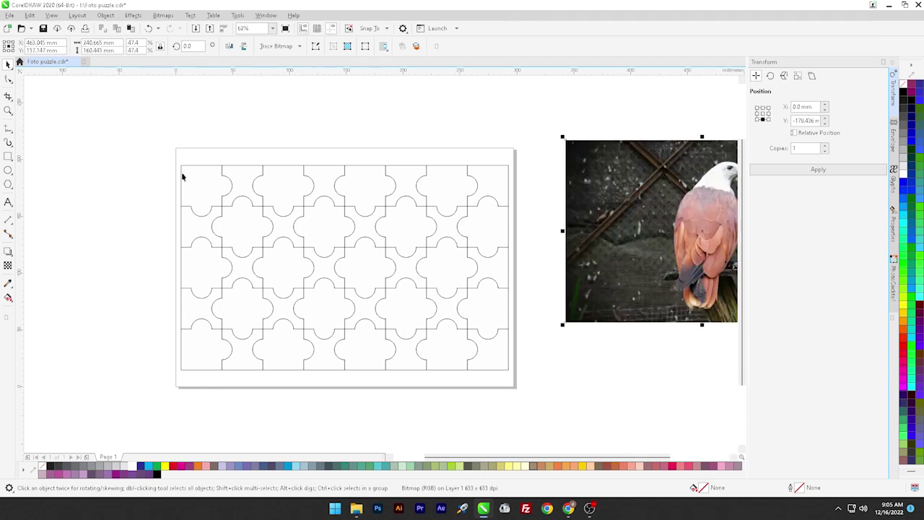
Group all the puzzle pieces together
{"action": "left_click_drag", "start_coordinate": [134, 132], "coordinate": [536, 395]}
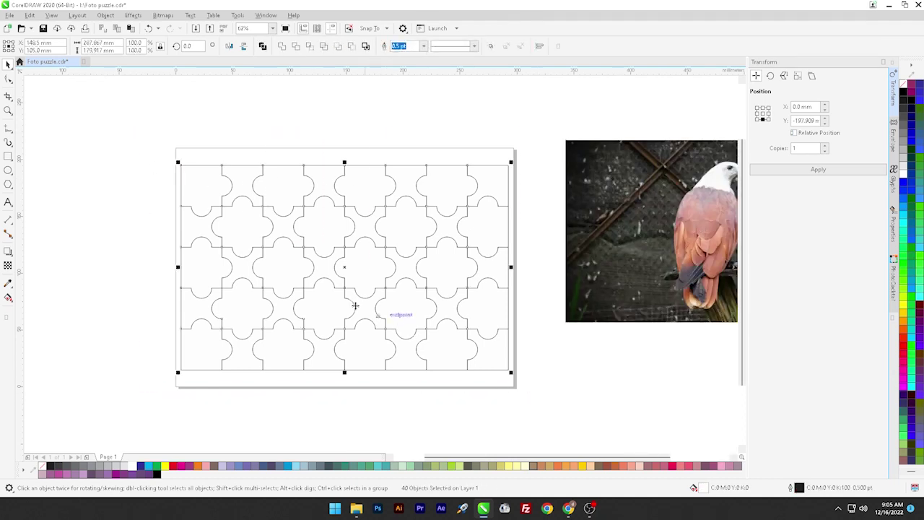
{"action": "right_click", "coordinate": [325, 268]}
{"action": "left_click", "coordinate": [347, 266]}
{"action": "left_click", "coordinate": [577, 377]}
Enlarge the eagle photo to about 299 × 200 mm and centre it on the page behind the puzzle group
{"action": "left_click_drag", "start_coordinate": [622, 282], "coordinate": [178, 239]}
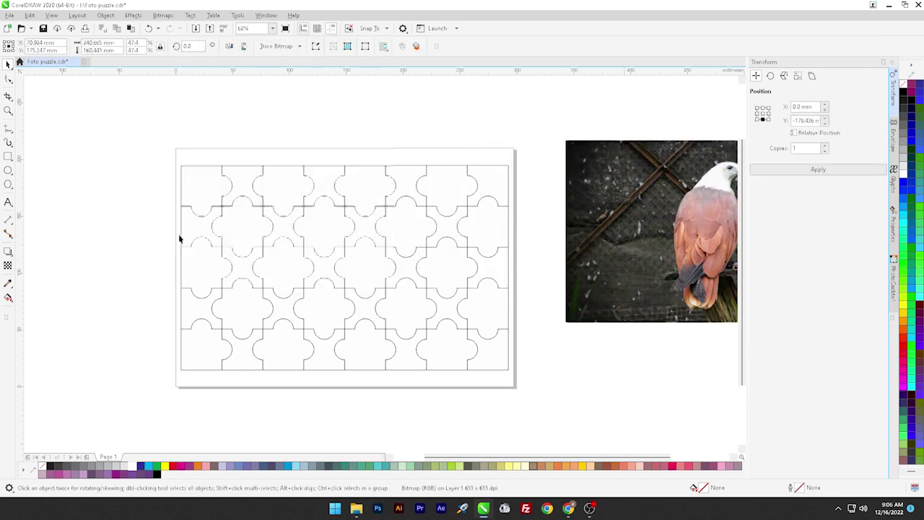
{"action": "left_click_drag", "start_coordinate": [395, 283], "coordinate": [464, 326]}
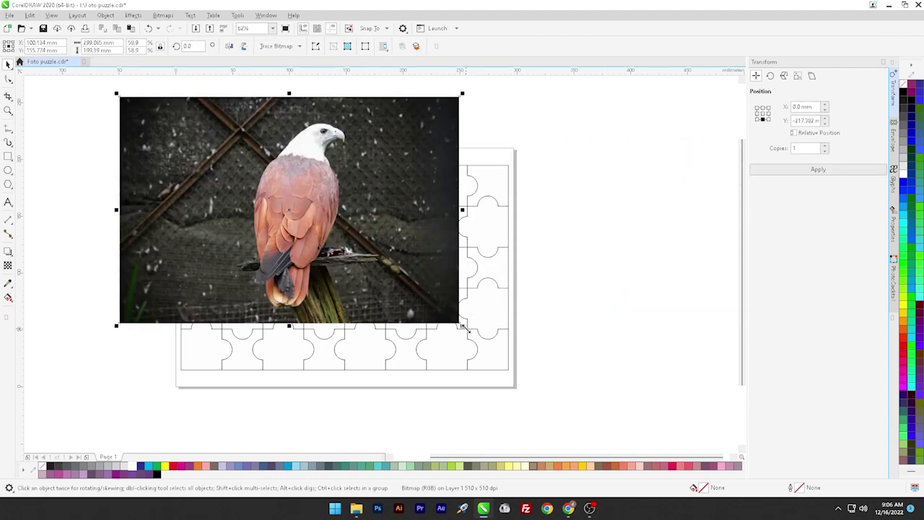
{"action": "key", "text": "p"}
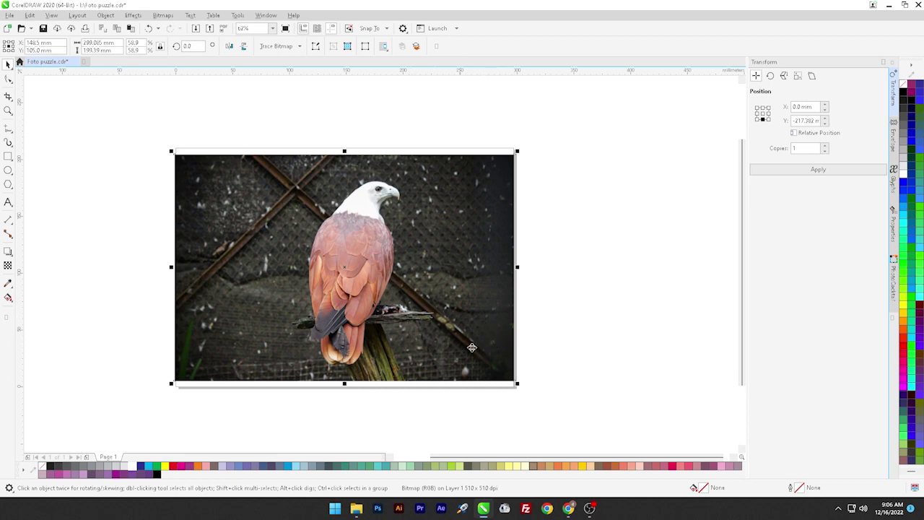
{"action": "key", "text": "shift+Page_Down"}
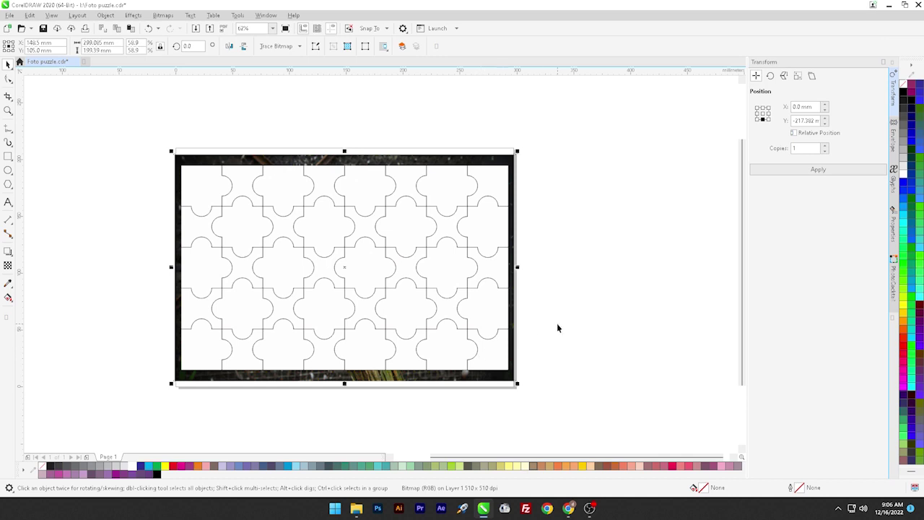
{"action": "left_click", "coordinate": [557, 329]}
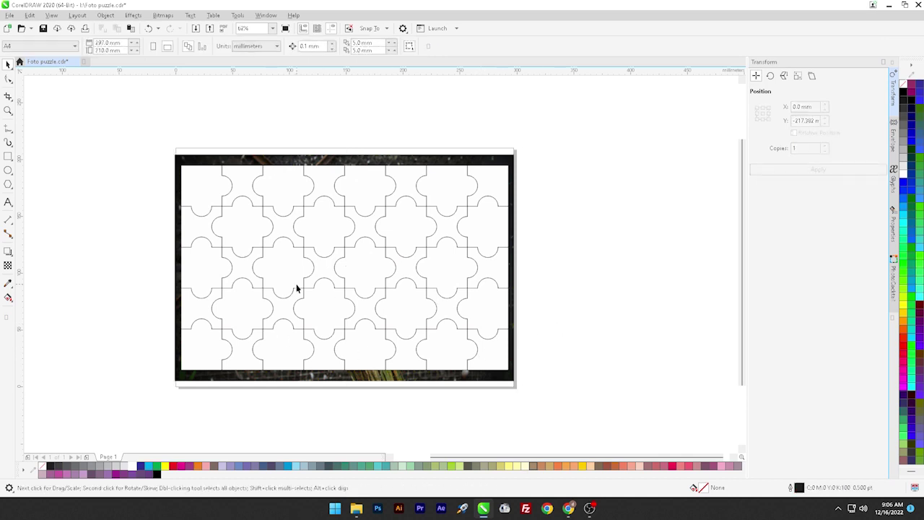
PowerClip the eagle photo inside the puzzle group
{"action": "left_click", "coordinate": [334, 380]}
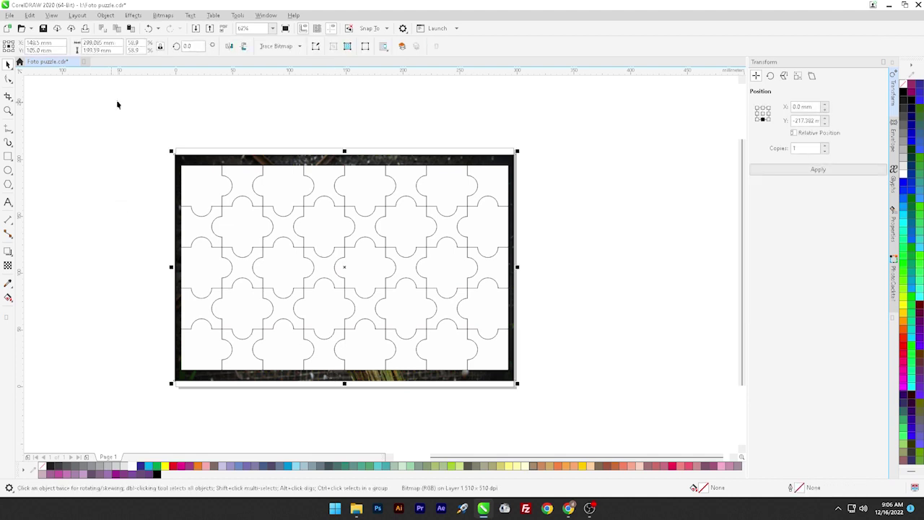
{"action": "left_click", "coordinate": [105, 15]}
{"action": "mouse_move", "coordinate": [120, 53]}
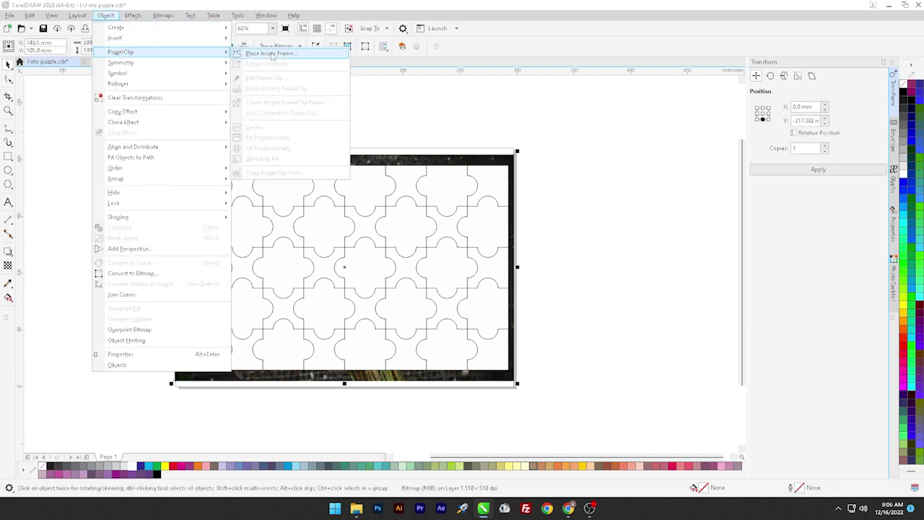
{"action": "left_click", "coordinate": [269, 53]}
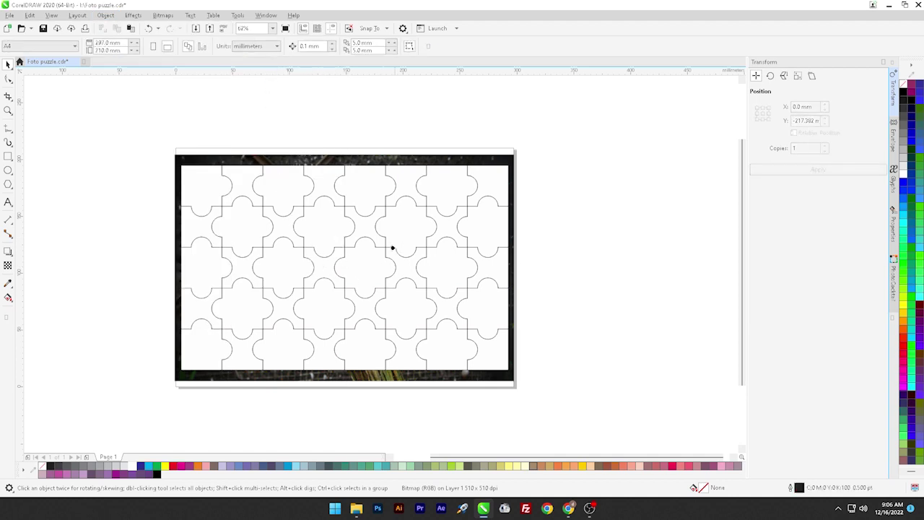
{"action": "left_click", "coordinate": [313, 270]}
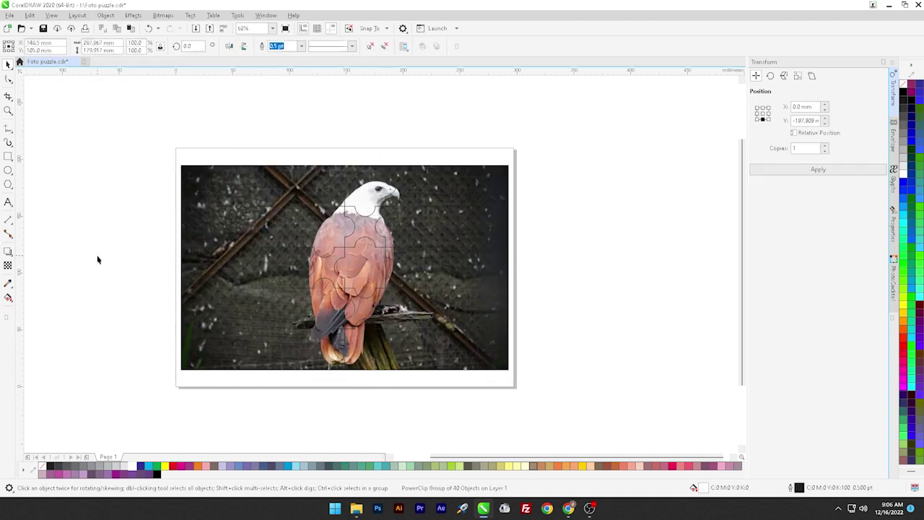
Give the photo-filled puzzle group a white outline 2 pt wide
{"action": "left_click", "coordinate": [235, 263]}
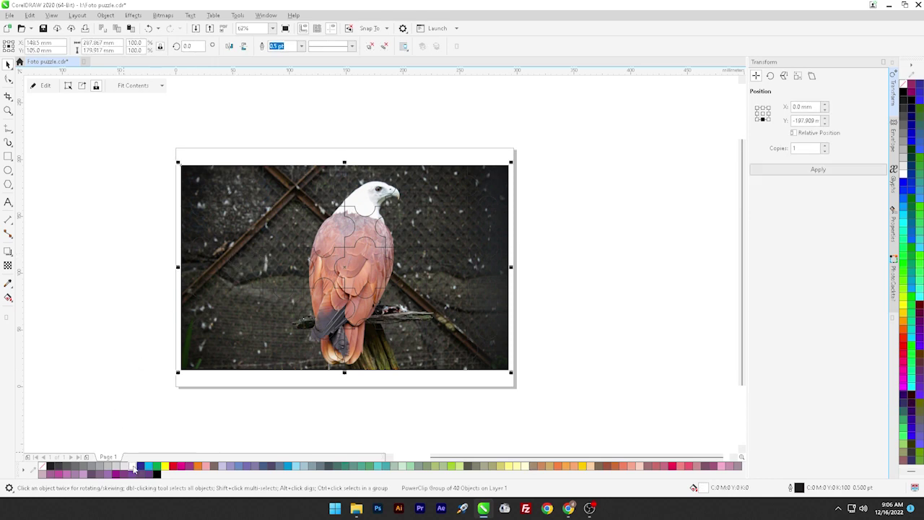
{"action": "right_click", "coordinate": [133, 466]}
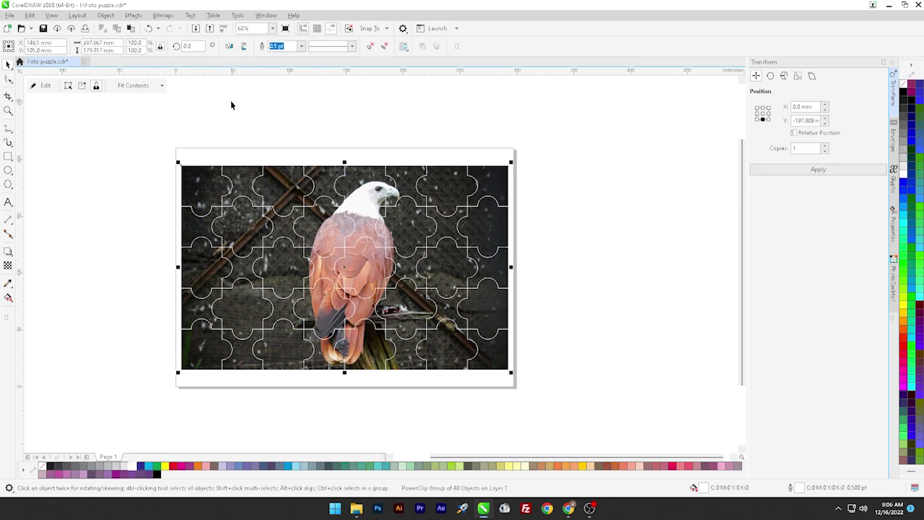
{"action": "left_click", "coordinate": [289, 47]}
{"action": "type", "text": "1."}
{"action": "left_click_drag", "start_coordinate": [289, 45], "coordinate": [257, 47]}
{"action": "type", "text": "2"}
{"action": "key", "text": "Return"}
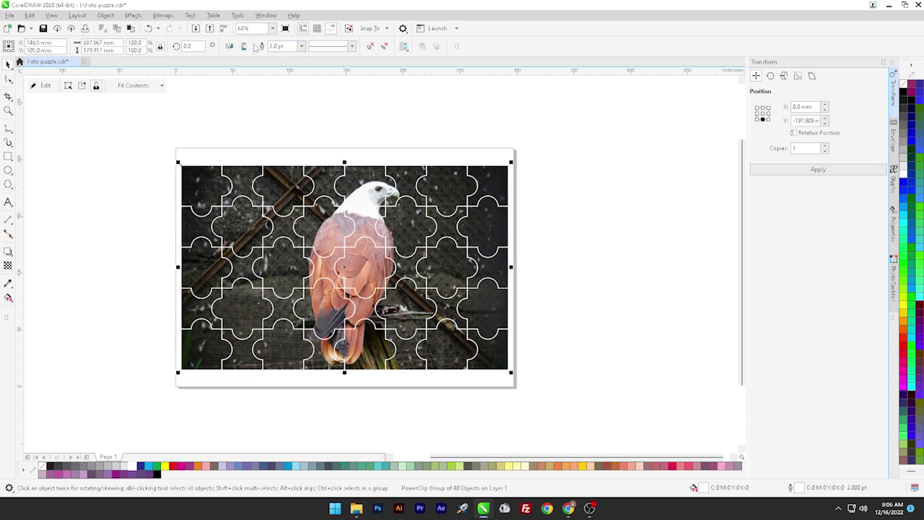
{"action": "left_click", "coordinate": [64, 285]}
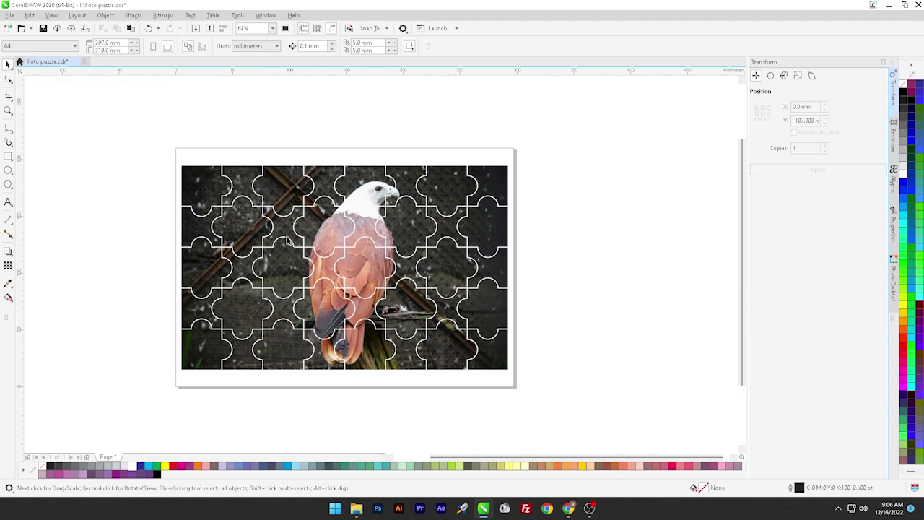
Ungroup the photo-filled puzzle into separate pieces
{"action": "right_click", "coordinate": [404, 233]}
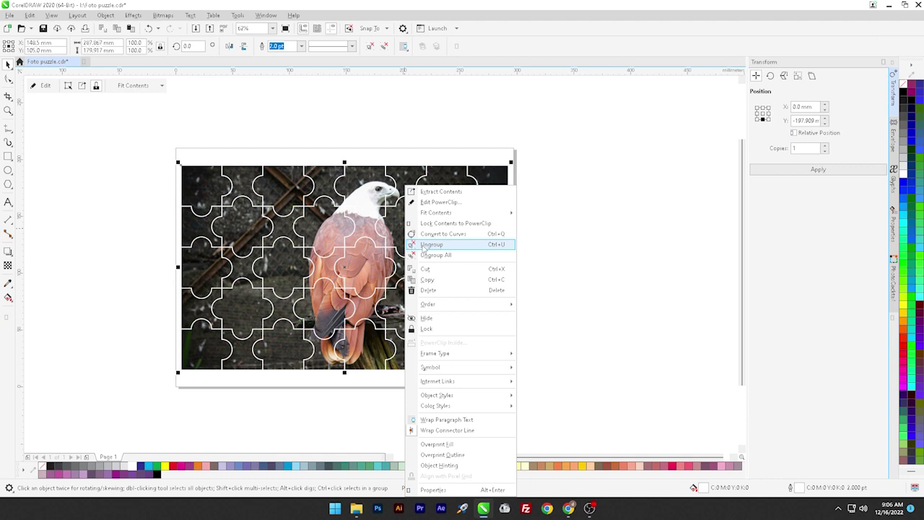
{"action": "left_click", "coordinate": [425, 245]}
{"action": "left_click", "coordinate": [578, 261]}
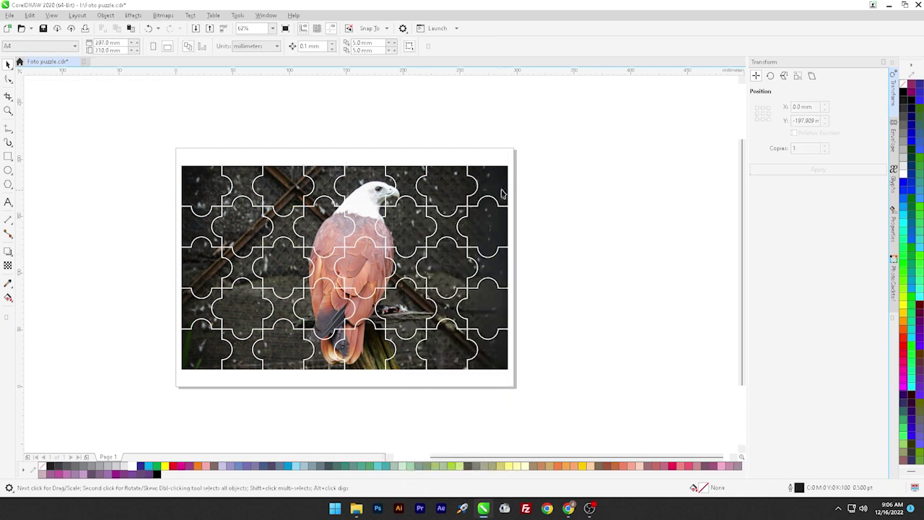
Spread the seventh-column pieces of the first three rows and the eighth-column pieces of the first four rows outward from the photo
{"action": "left_click_drag", "start_coordinate": [492, 186], "coordinate": [528, 166]}
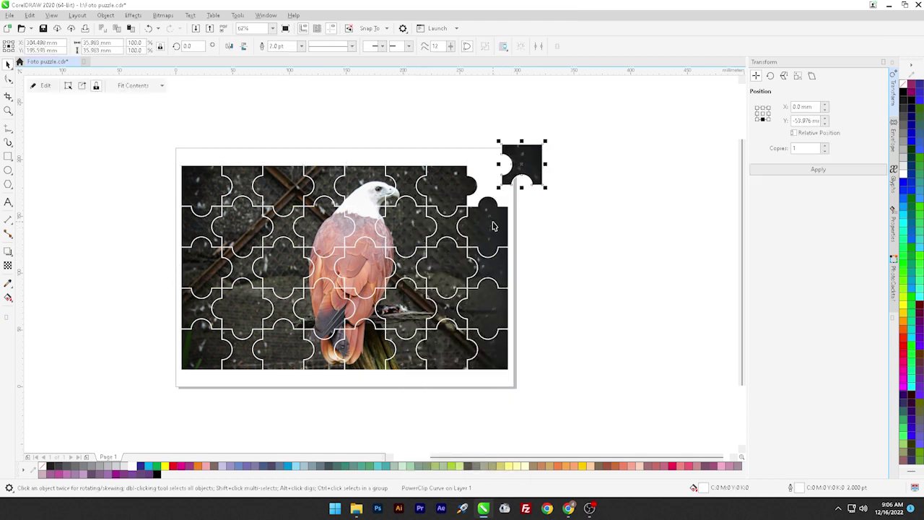
{"action": "left_click_drag", "start_coordinate": [493, 226], "coordinate": [540, 220]}
{"action": "left_click_drag", "start_coordinate": [498, 269], "coordinate": [542, 275]}
{"action": "left_click_drag", "start_coordinate": [496, 307], "coordinate": [528, 311]}
{"action": "left_click_drag", "start_coordinate": [466, 264], "coordinate": [488, 269]}
{"action": "left_click_drag", "start_coordinate": [455, 184], "coordinate": [473, 150]}
{"action": "left_click_drag", "start_coordinate": [447, 225], "coordinate": [474, 212]}
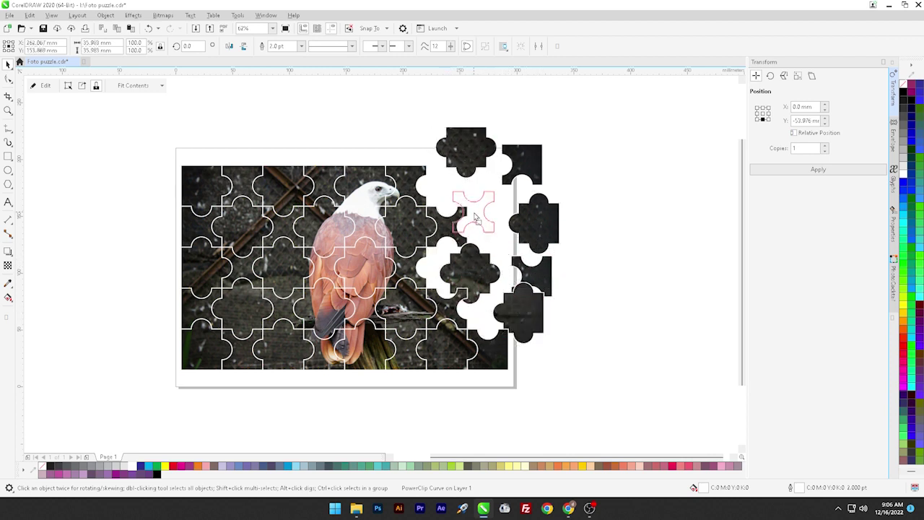
{"action": "left_click", "coordinate": [636, 229]}
Pull the fifth- to eighth-column pieces of the last row and the fourth-row seventh-column piece away from the photo
{"action": "left_click_drag", "start_coordinate": [513, 359], "coordinate": [523, 362]}
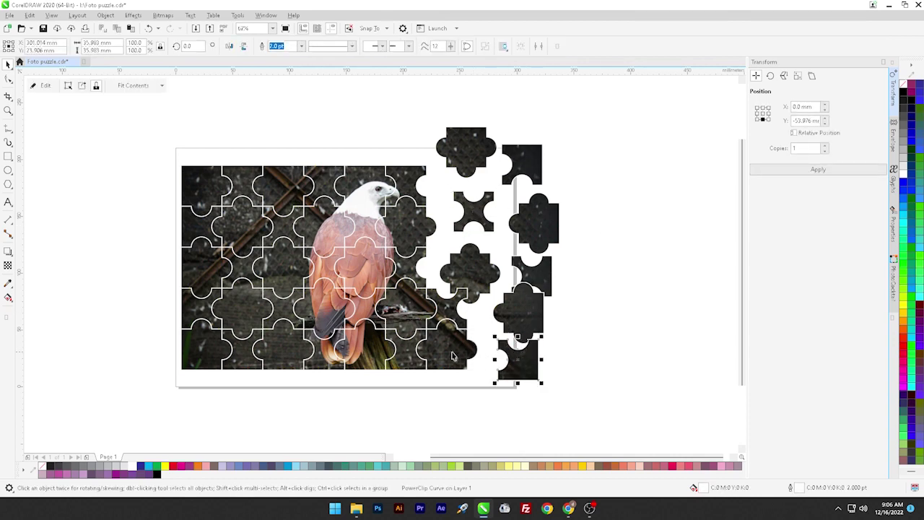
{"action": "left_click_drag", "start_coordinate": [449, 350], "coordinate": [483, 376]}
{"action": "left_click_drag", "start_coordinate": [444, 311], "coordinate": [467, 319]}
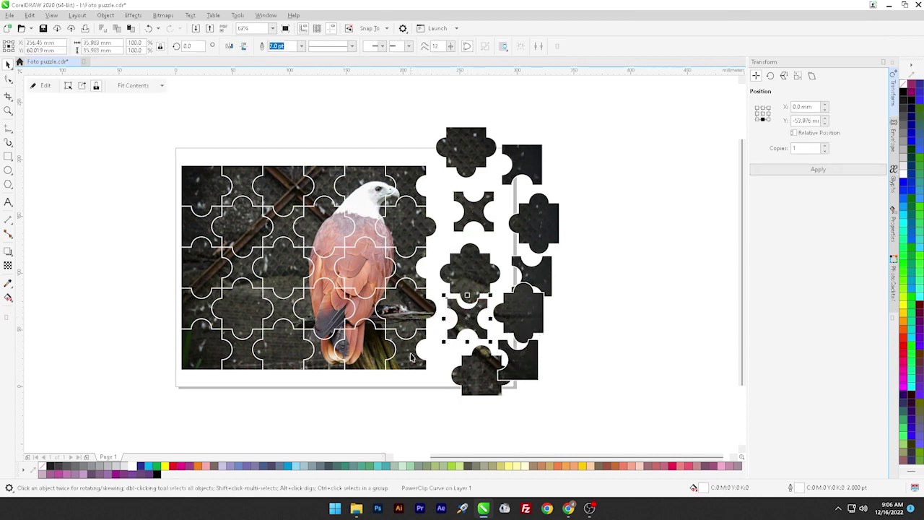
{"action": "left_click_drag", "start_coordinate": [408, 353], "coordinate": [428, 368]}
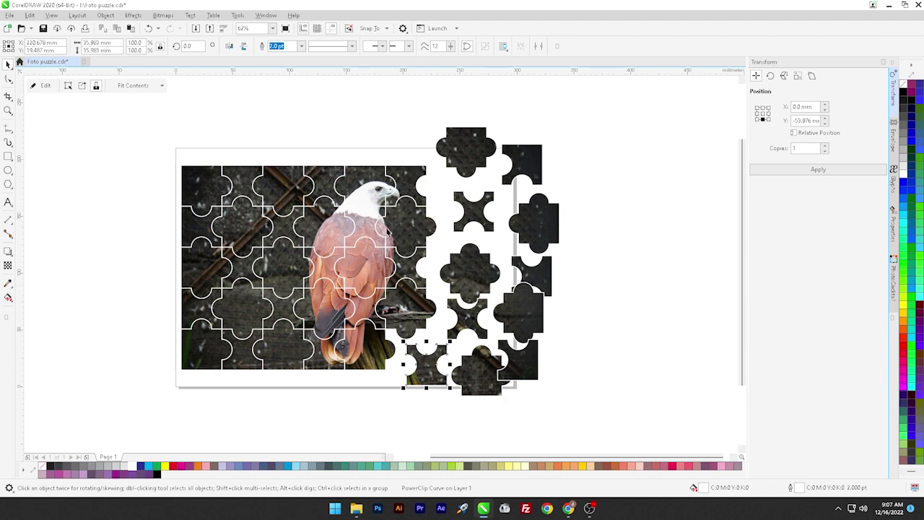
{"action": "left_click", "coordinate": [609, 323]}
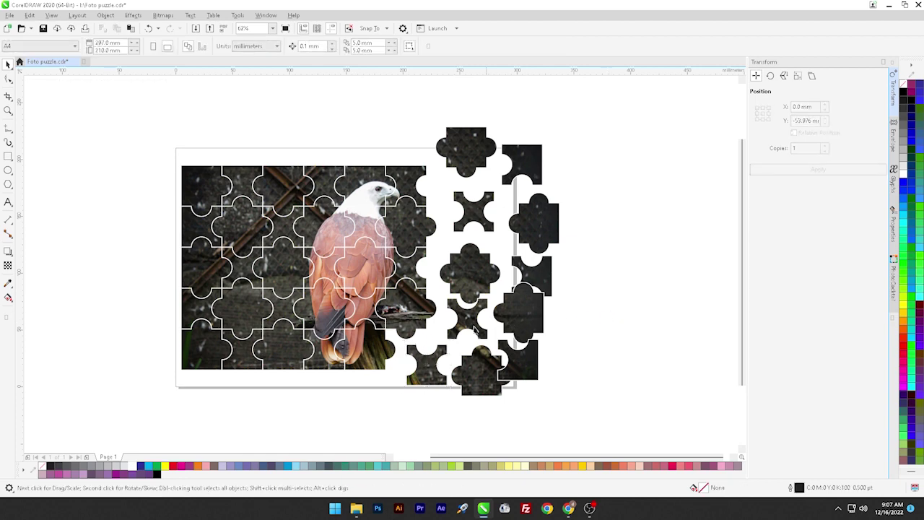
{"action": "left_click_drag", "start_coordinate": [366, 367], "coordinate": [381, 386]}
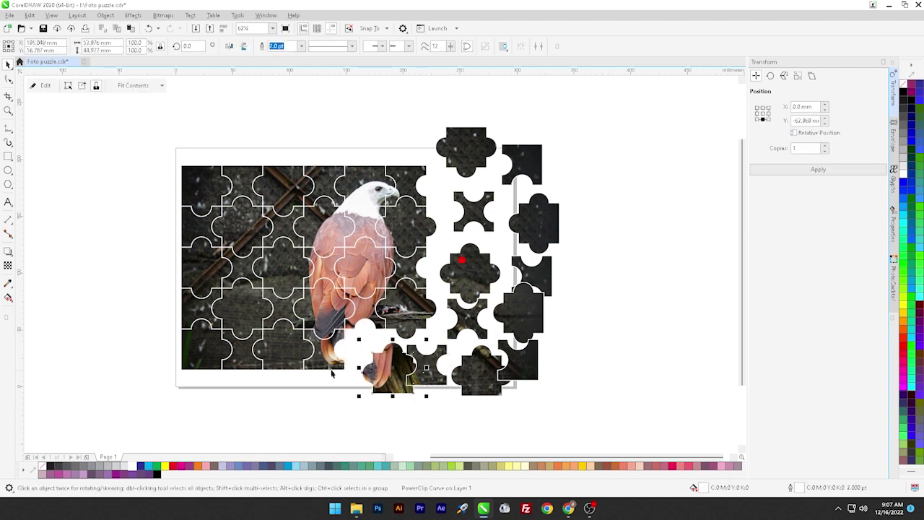